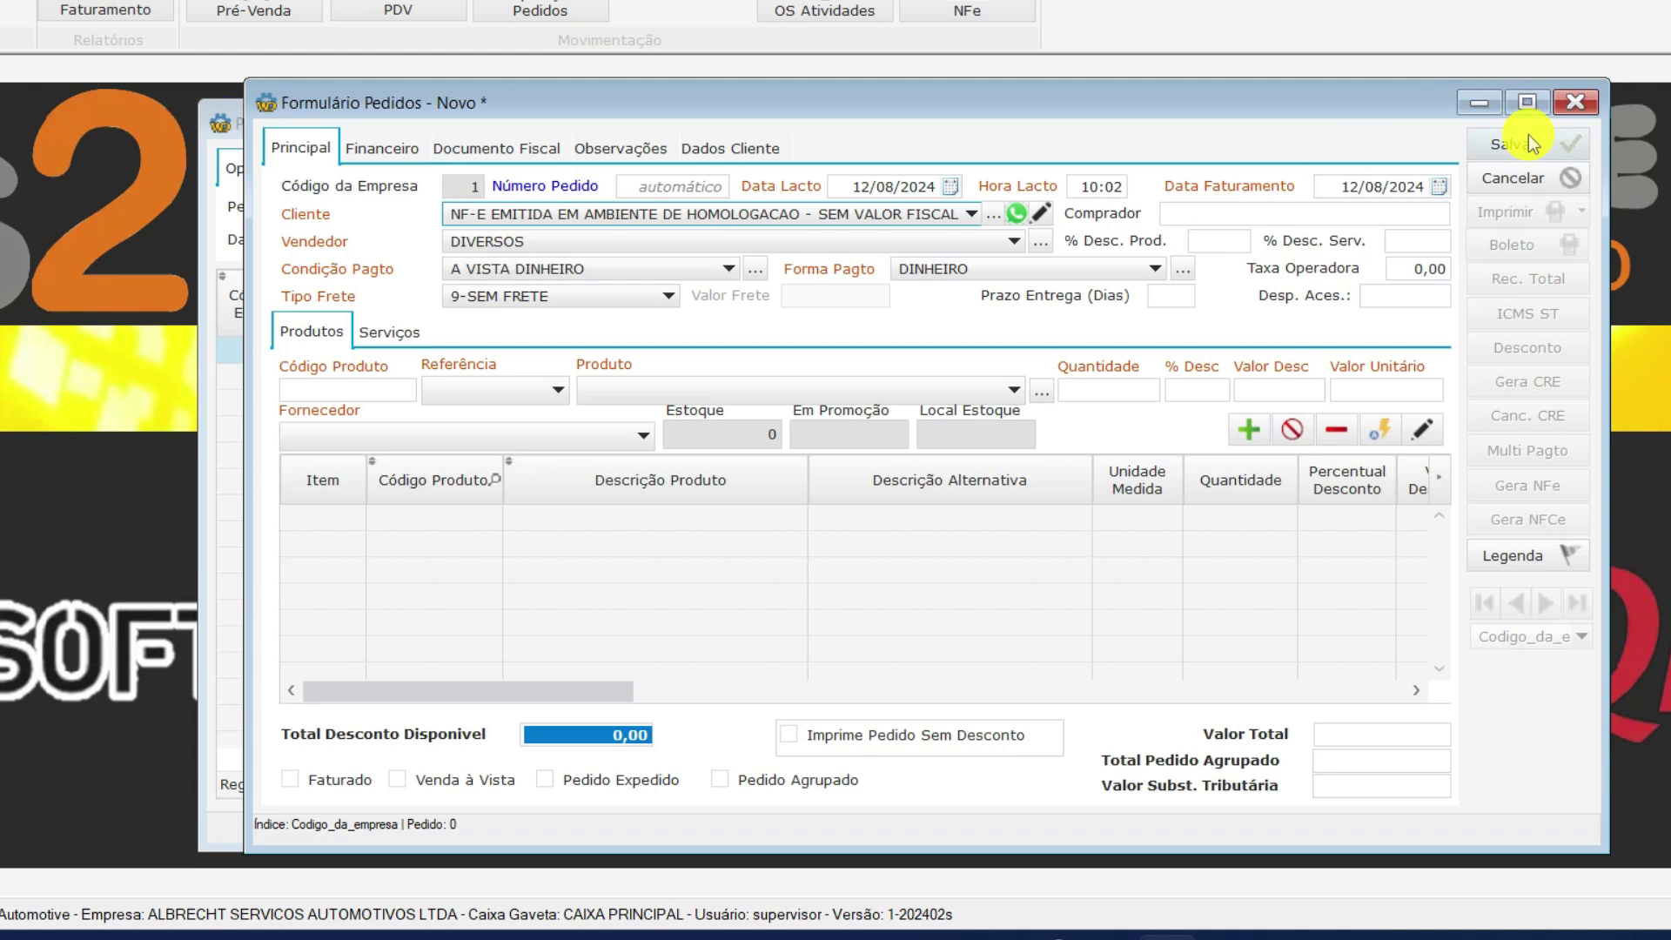
Save the new order and add product code 2 to its items with quantity 1,00.
{"action": "left_click", "coordinate": [1537, 146]}
{"action": "left_click", "coordinate": [368, 392]}
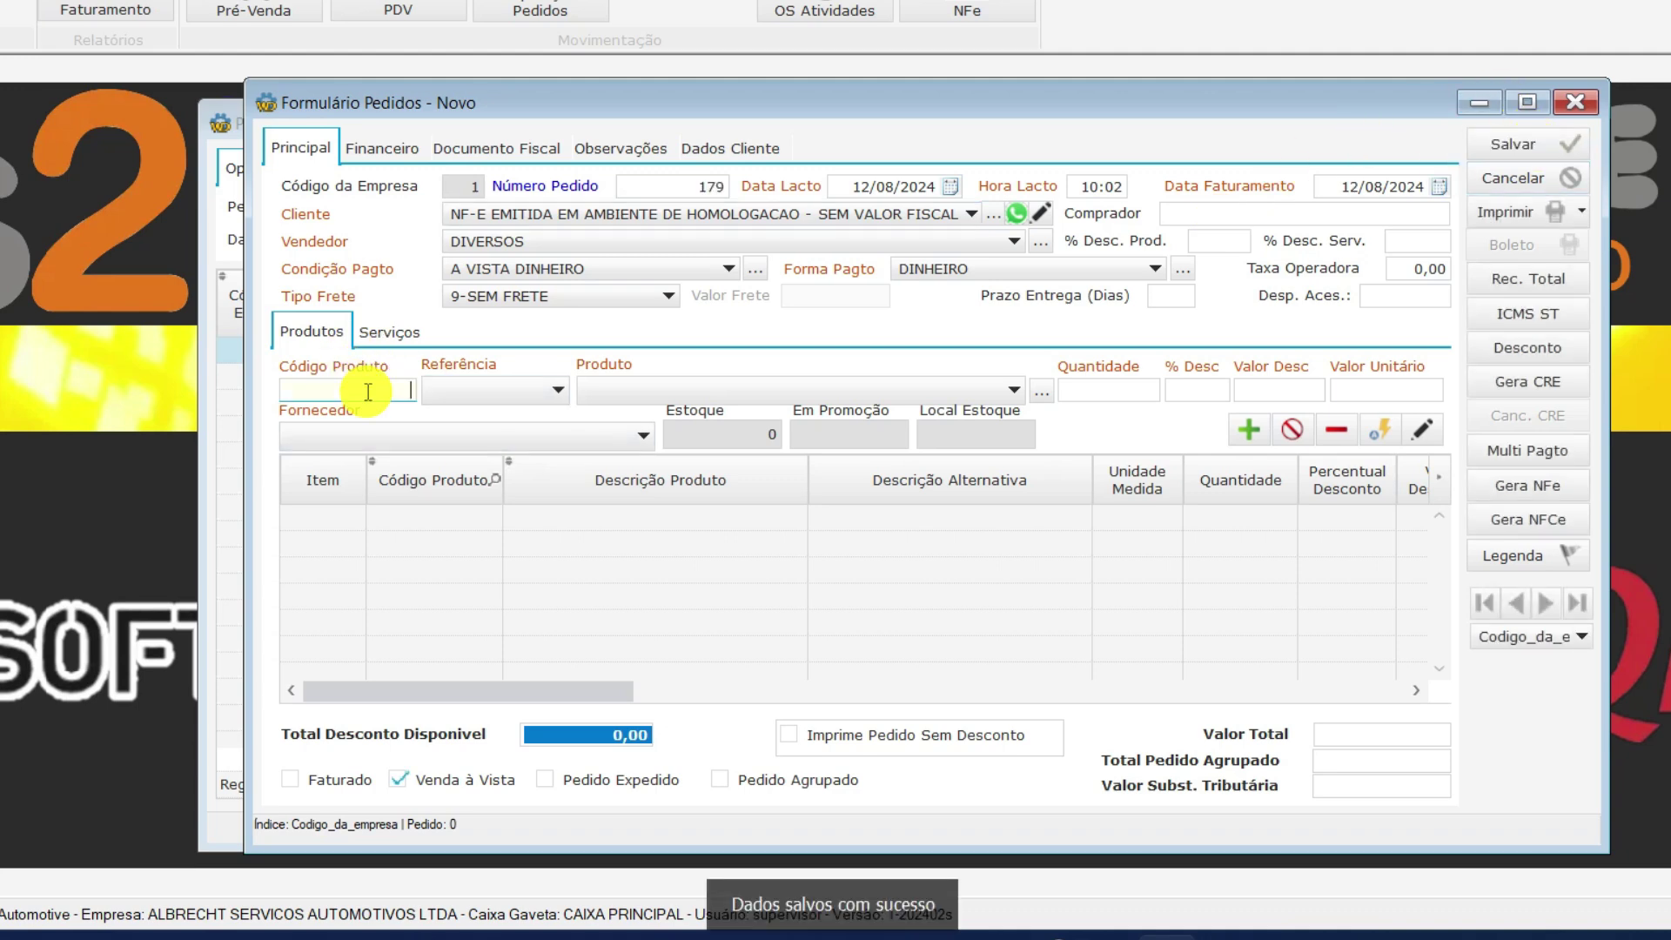
{"action": "type", "text": "2"}
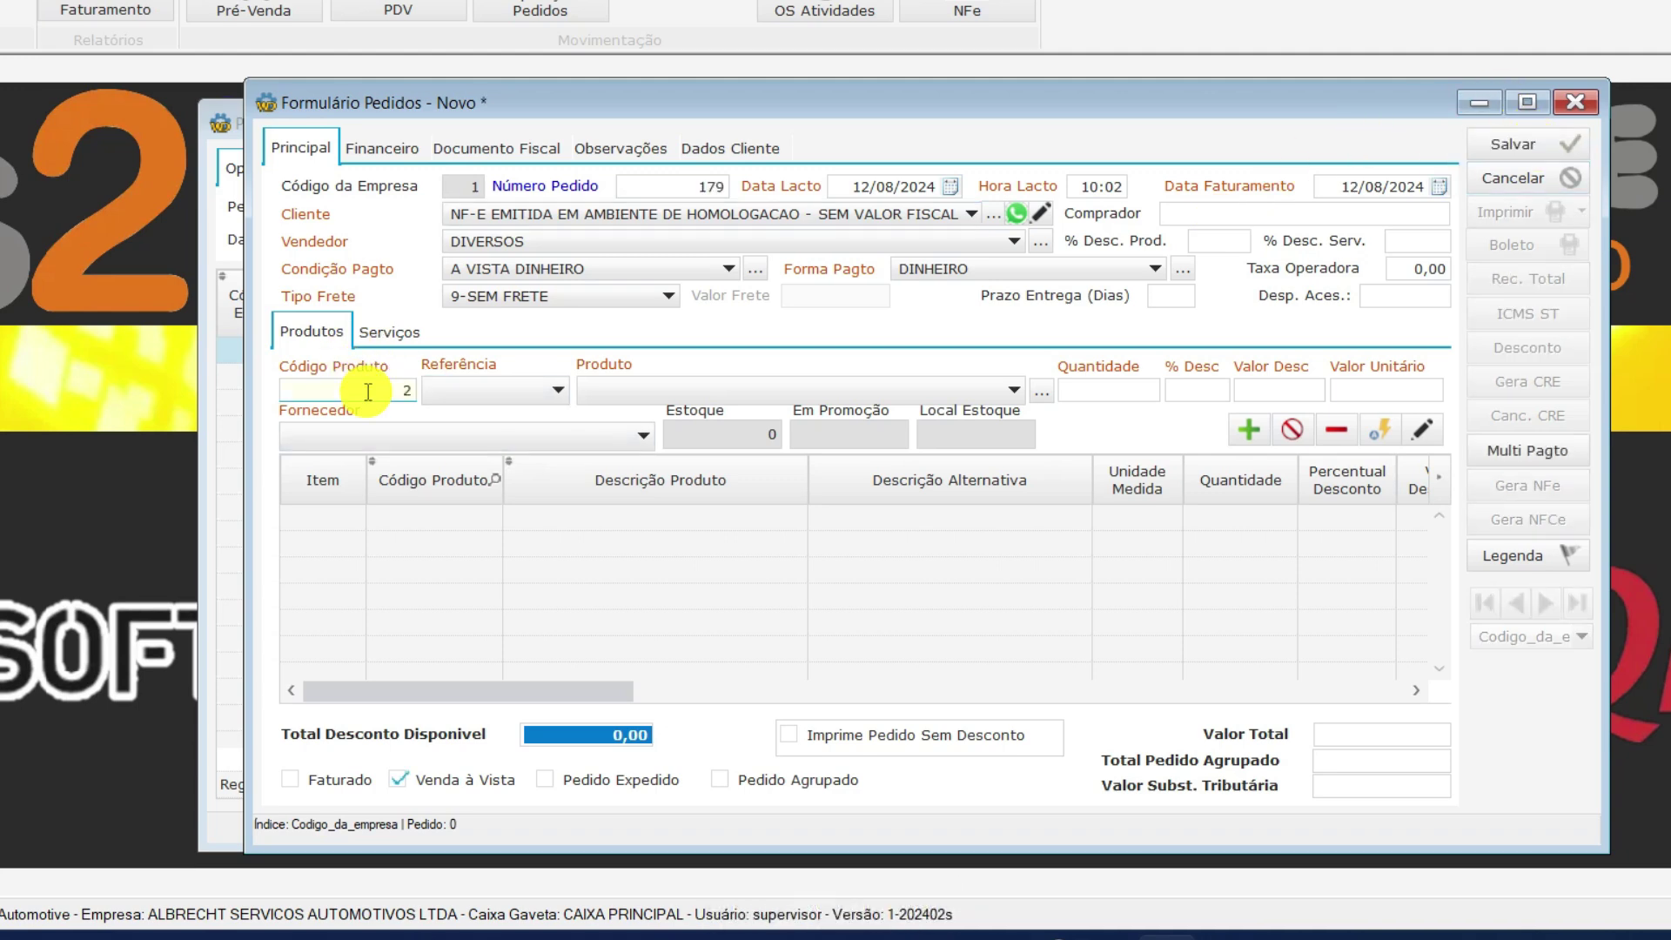
{"action": "key", "text": "Return"}
{"action": "key", "text": "Return"}
{"action": "key", "text": "Return"}
{"action": "key", "text": "Return"}
{"action": "type", "text": "2"}
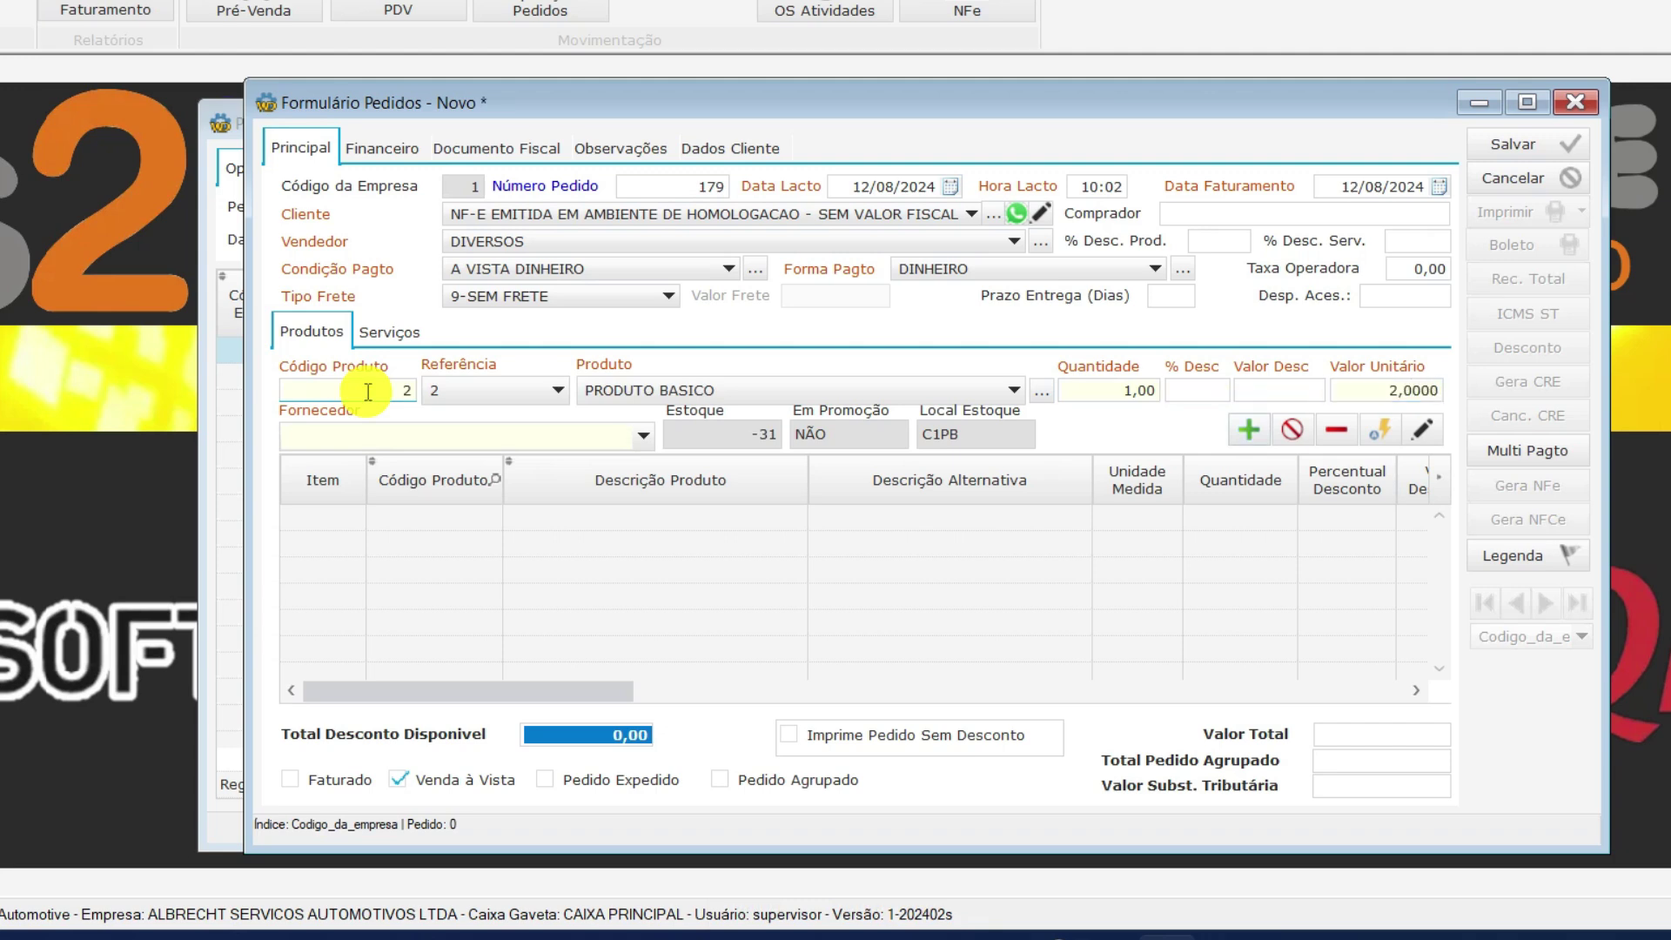
{"action": "key", "text": "Return"}
{"action": "left_click", "coordinate": [1271, 430]}
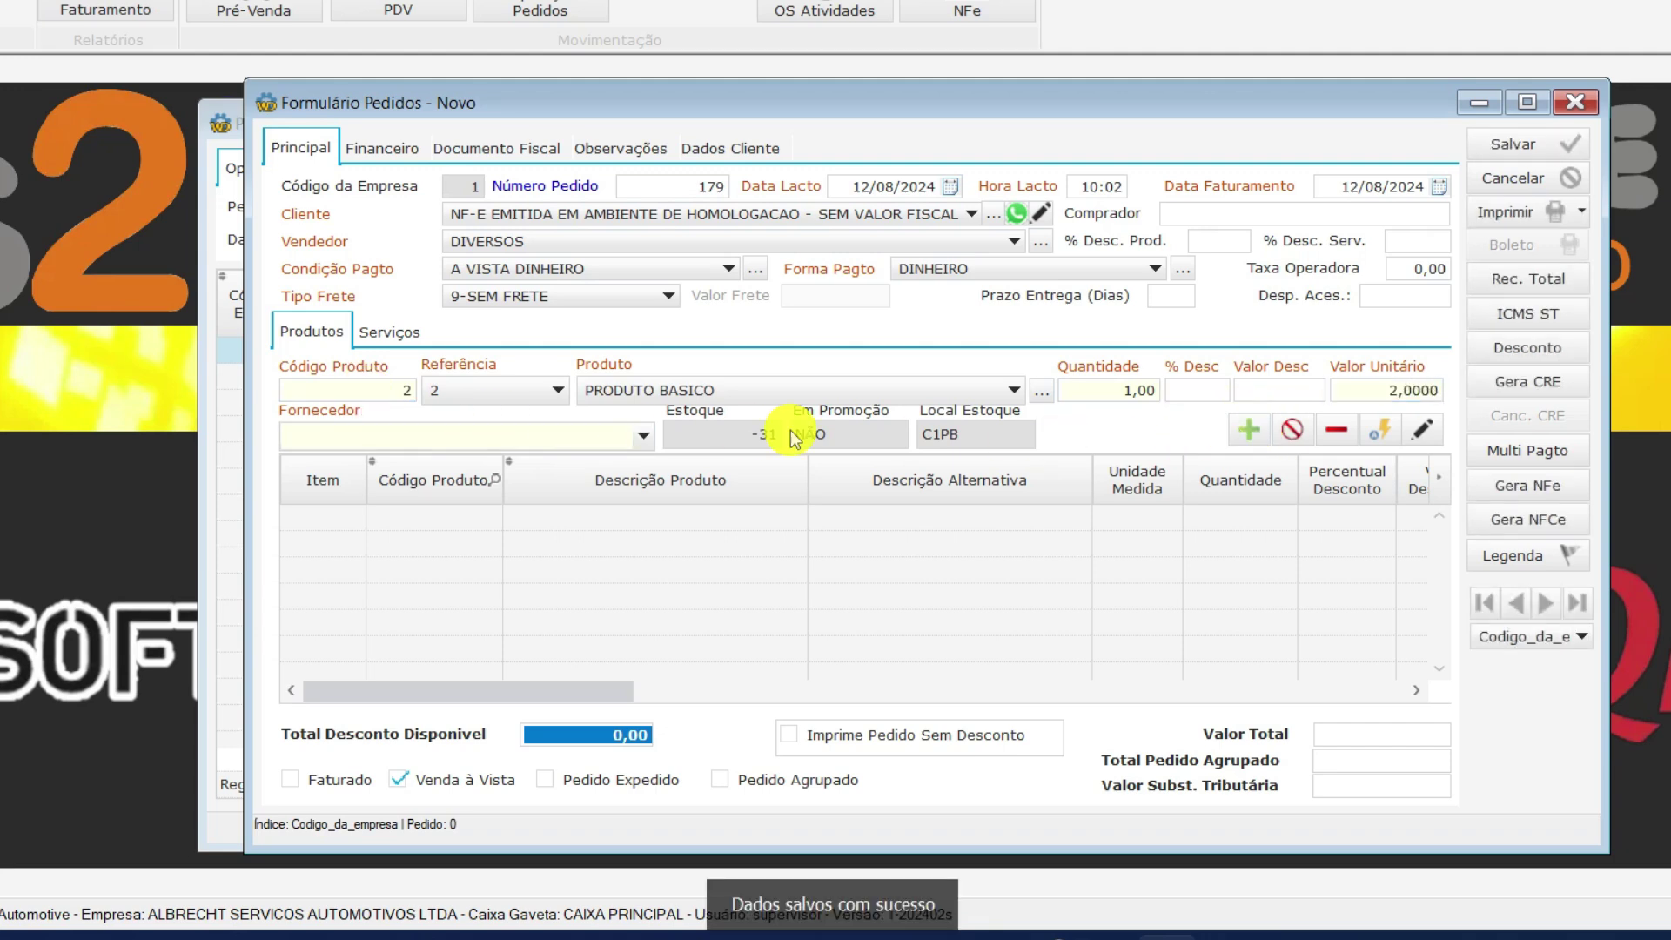
Add product code 3, PRODUTO BASICO 02, to the order items.
{"action": "left_click", "coordinate": [420, 383]}
{"action": "type", "text": "3"}
{"action": "key", "text": "Return"}
{"action": "key", "text": "Return"}
{"action": "key", "text": "Return"}
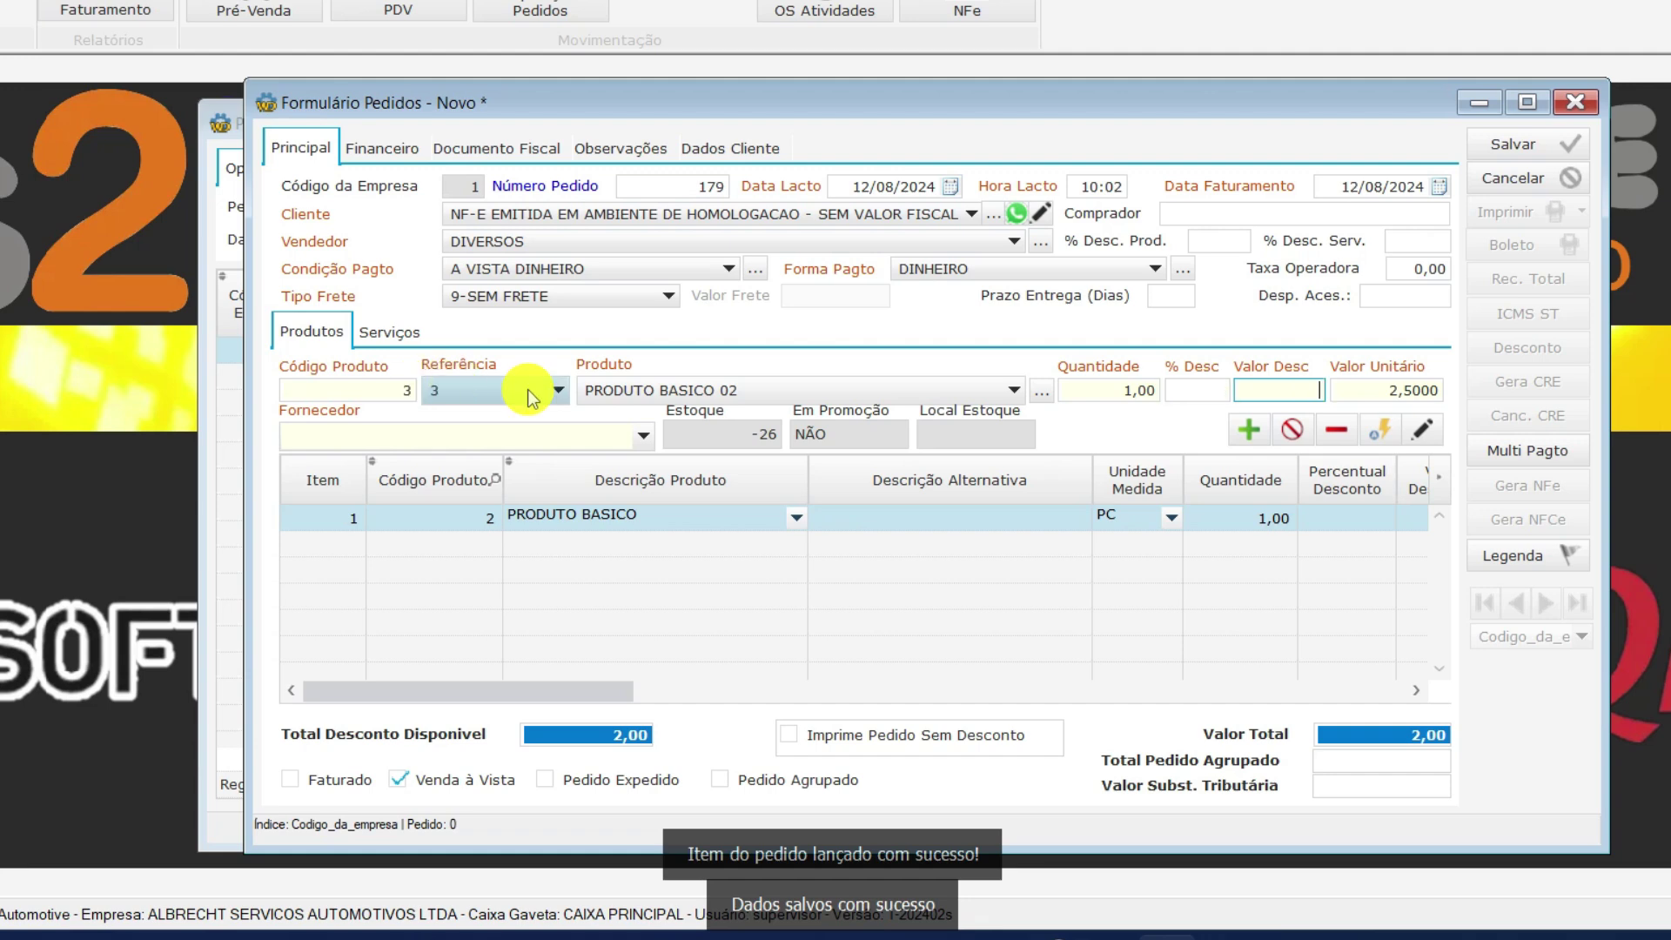
{"action": "left_click", "coordinate": [1246, 430]}
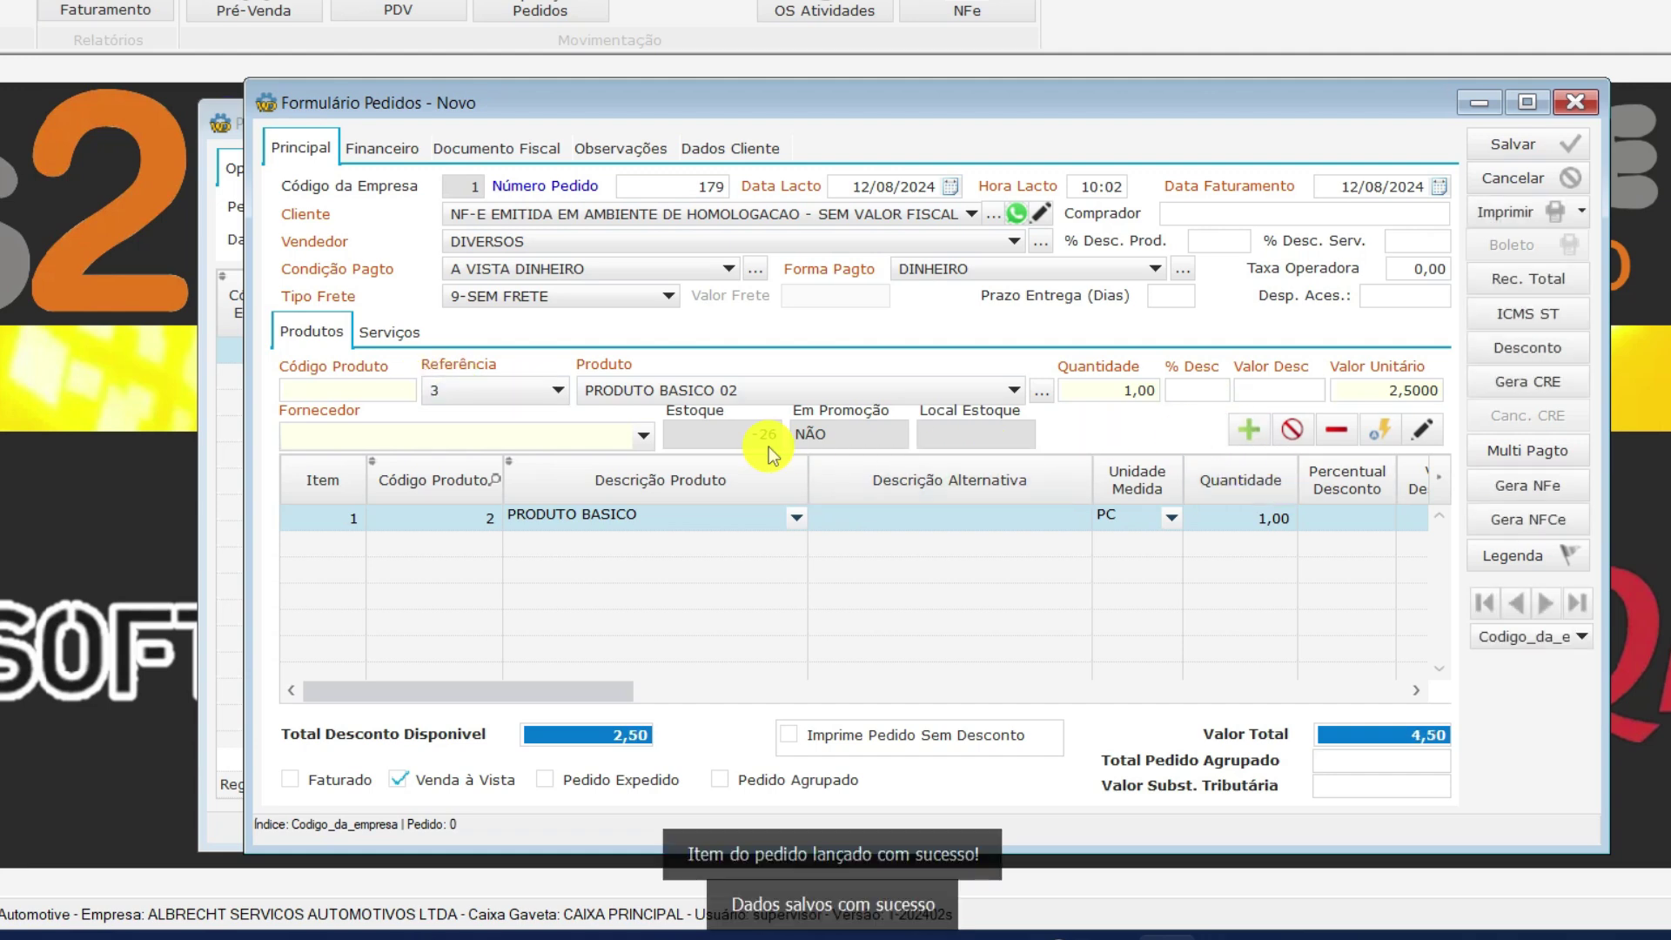
Find the product NOTA FISCAL EMITIDA EM AMBIENTE DE HOMOLOGACAO by name and add it to the order.
{"action": "left_click", "coordinate": [671, 390]}
{"action": "type", "text": "n"}
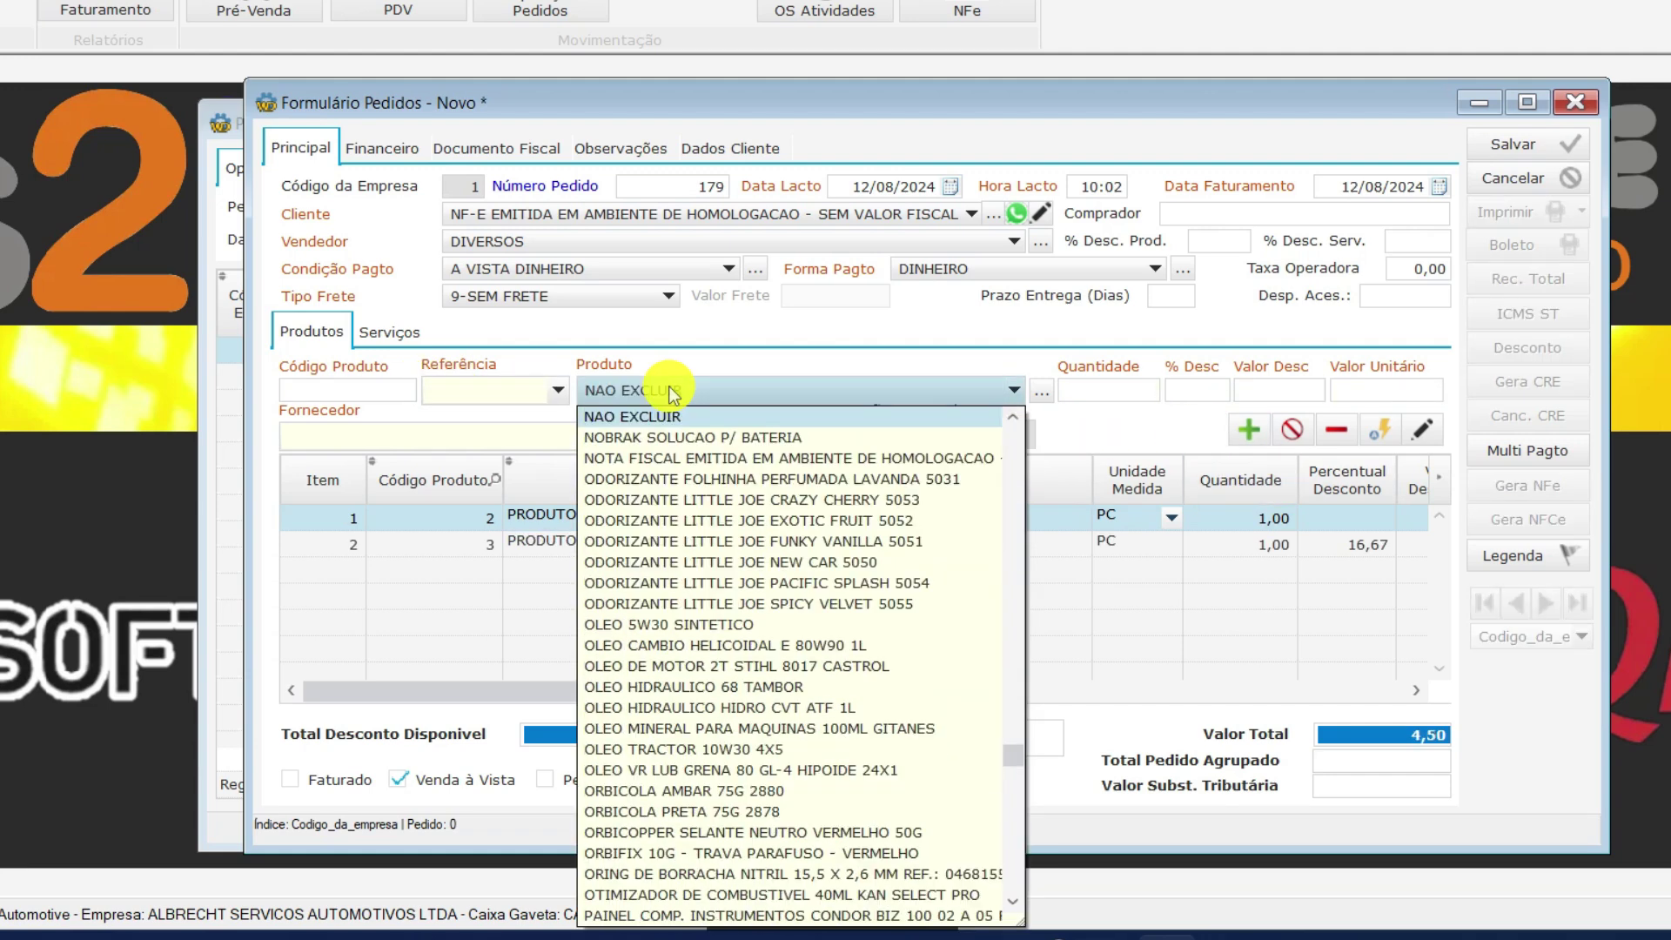
{"action": "type", "text": "o"}
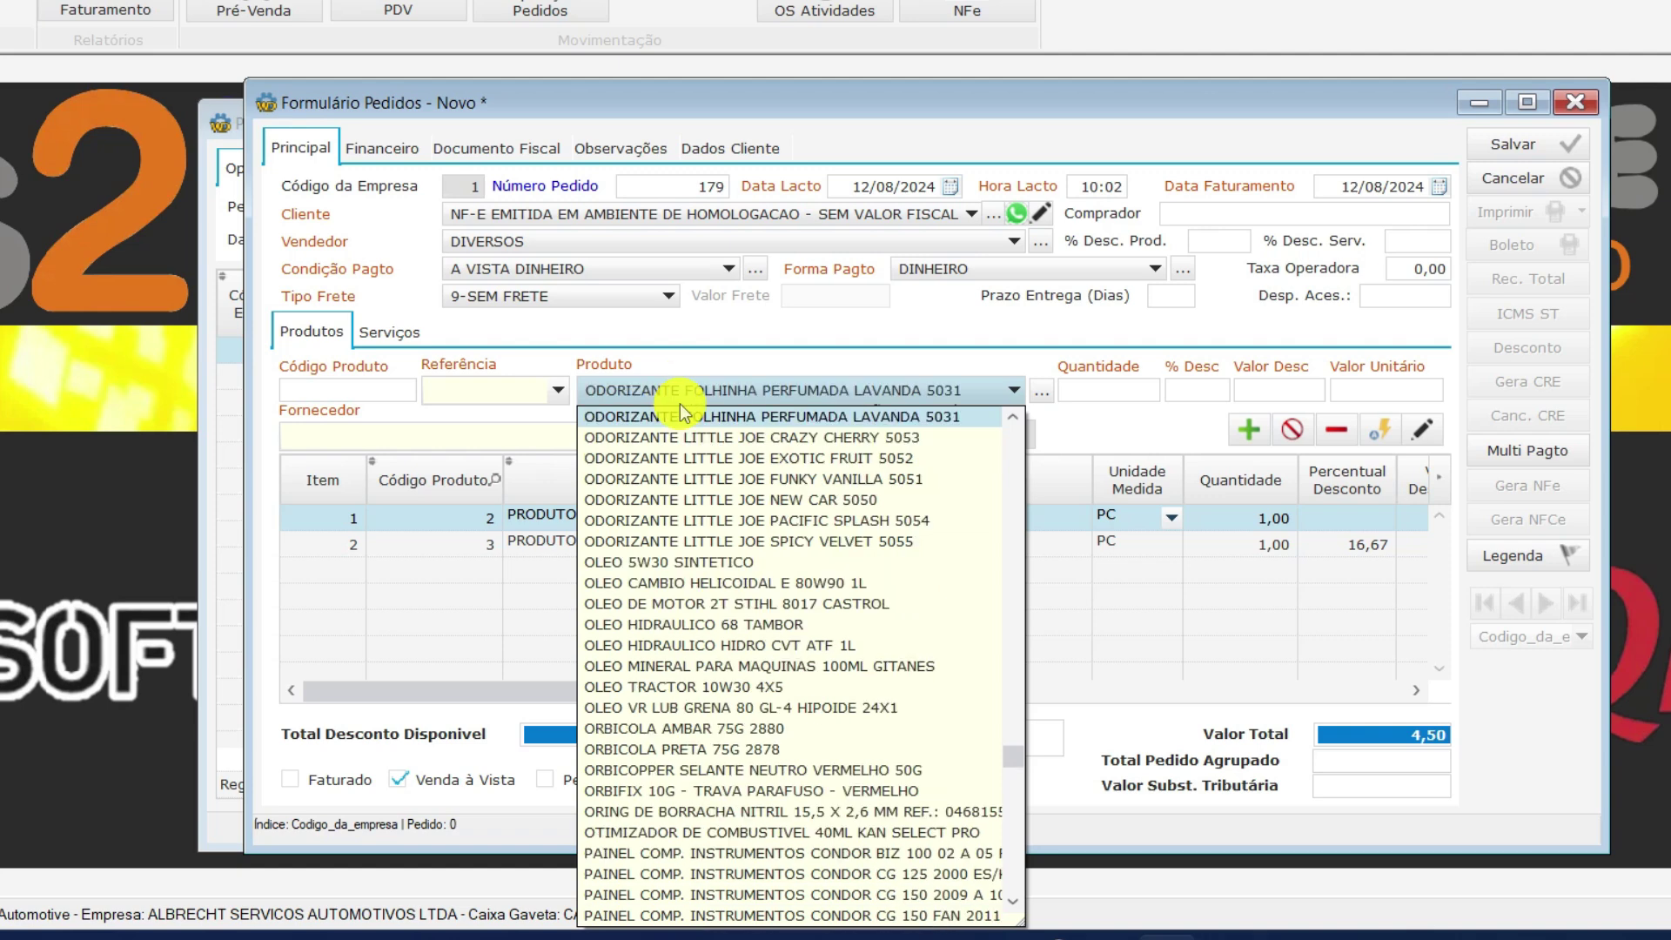
{"action": "type", "text": "no"}
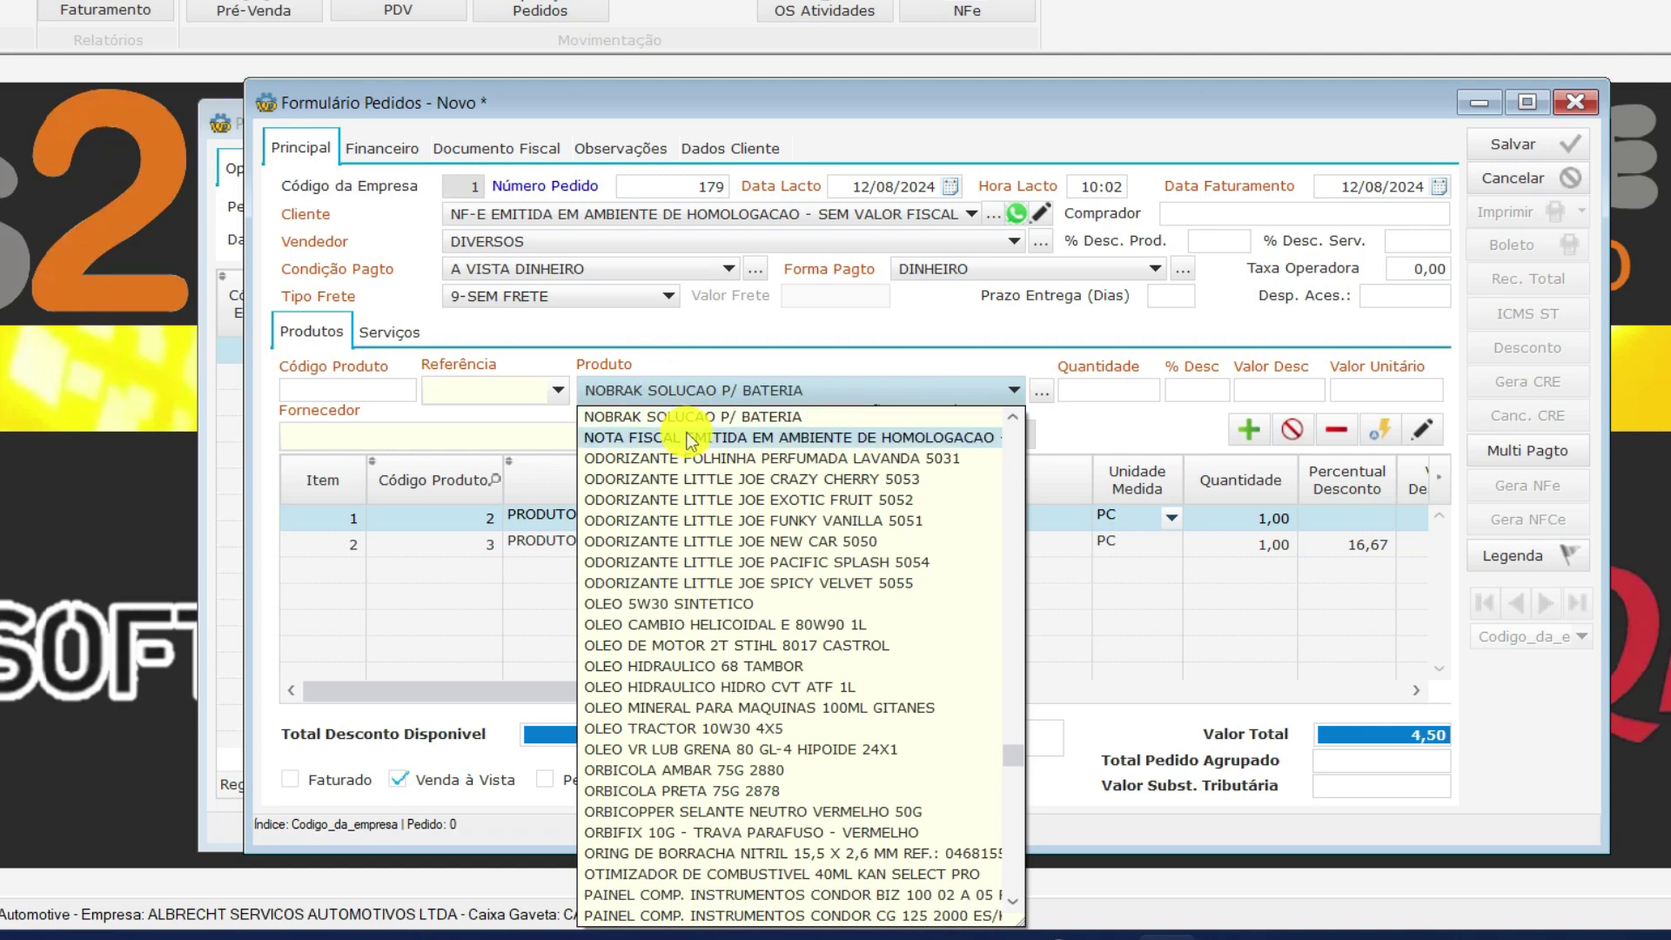
{"action": "left_click", "coordinate": [688, 435]}
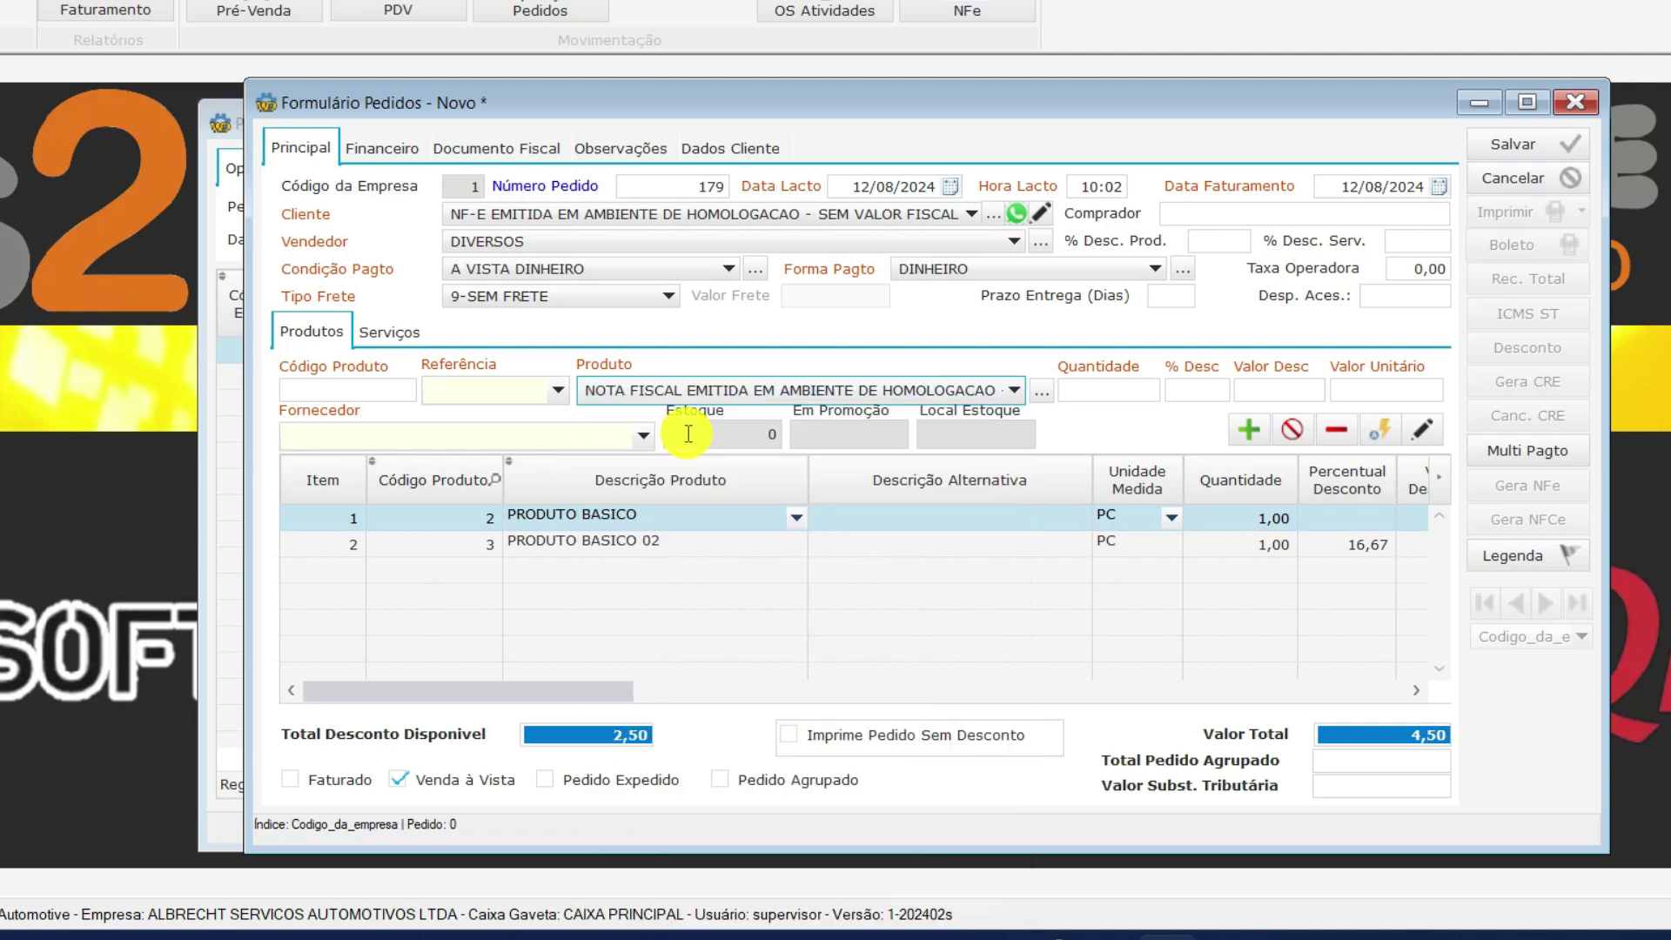
{"action": "left_click", "coordinate": [1260, 433]}
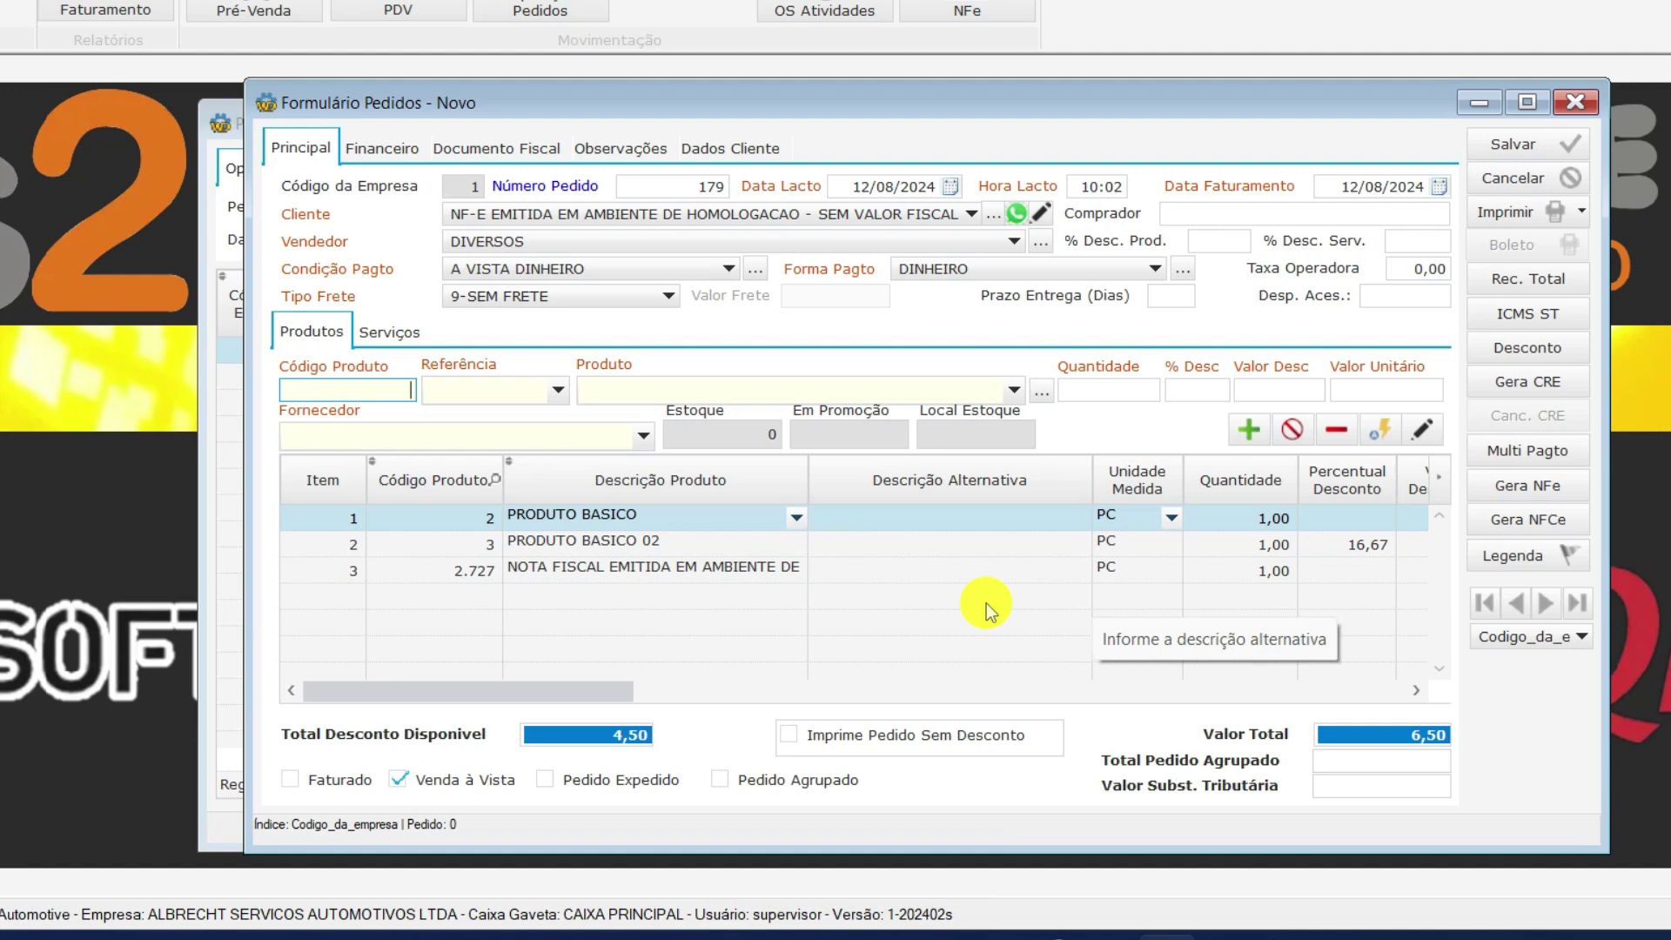
Add product code 1 to the order with the description TESTE PRODUTO and a unit value of 10.
{"action": "type", "text": "1"}
{"action": "key", "text": "Return"}
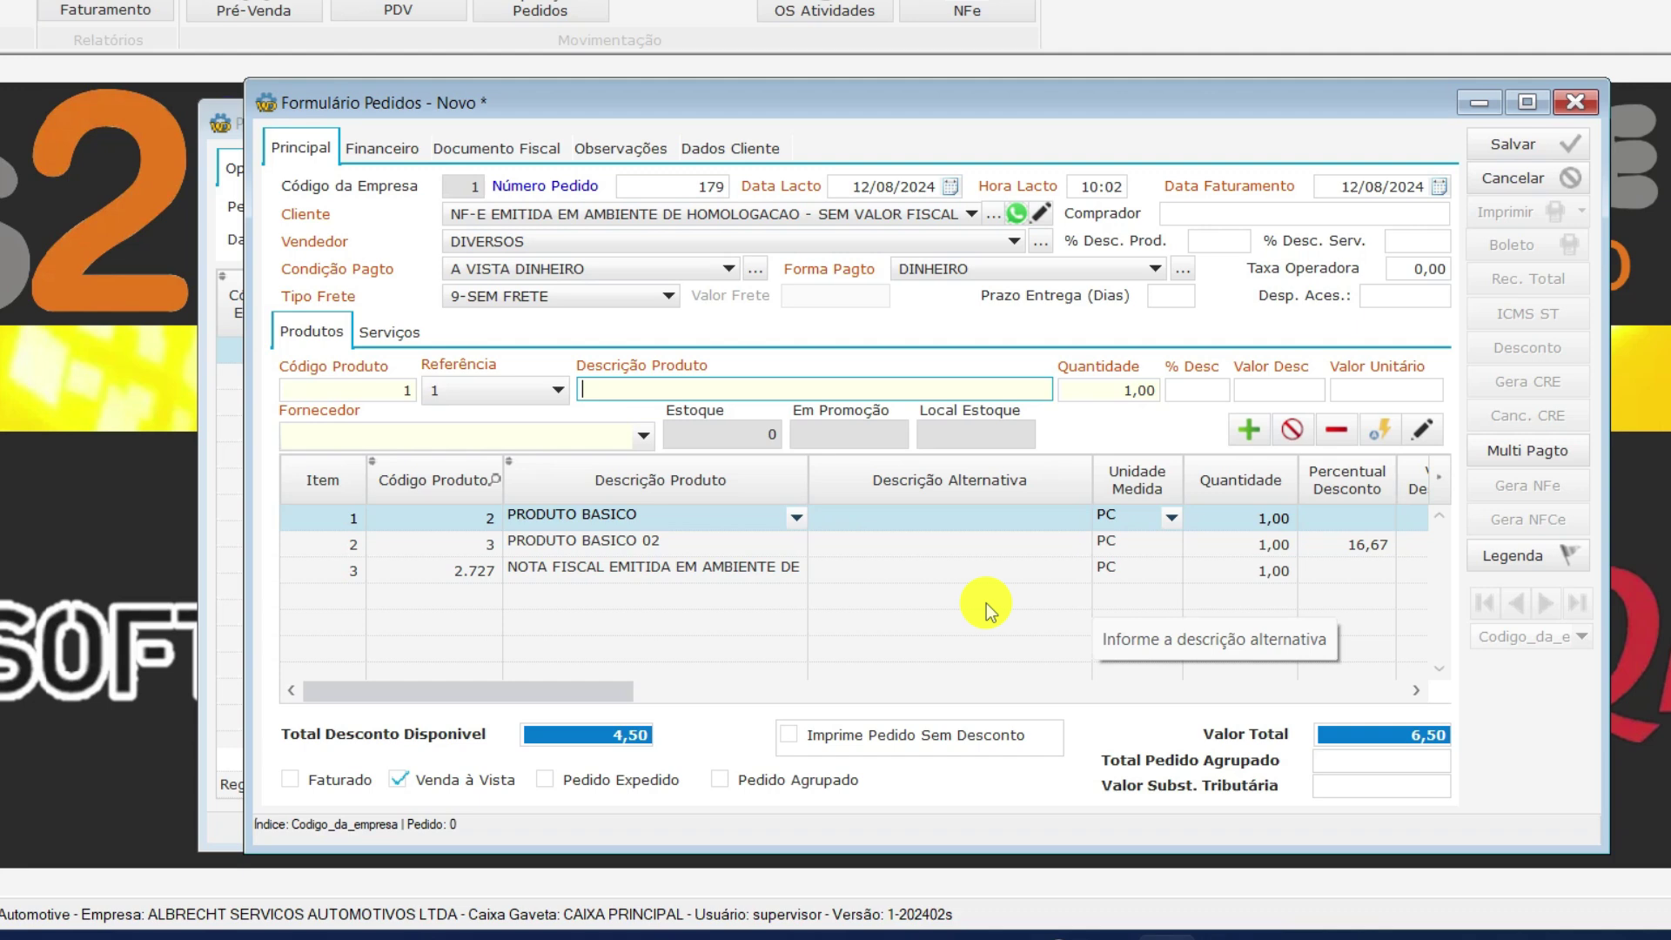
{"action": "type", "text": "TESTE PRODUTO"}
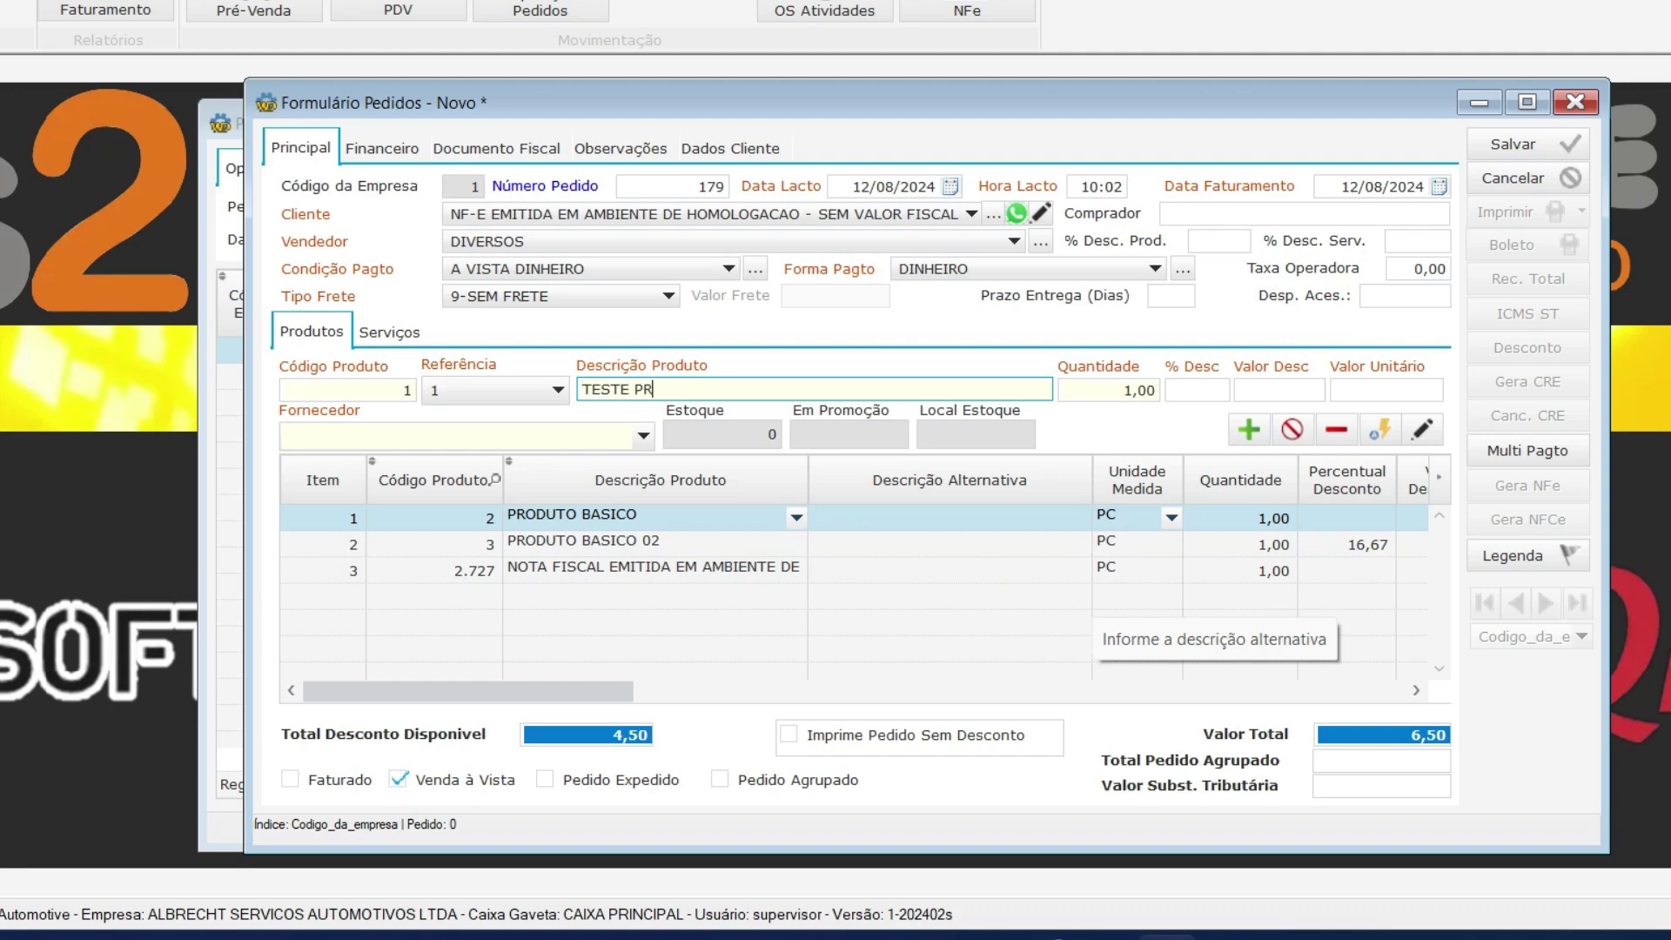
{"action": "key", "text": "Tab"}
{"action": "key", "text": "Tab"}
{"action": "key", "text": "Tab"}
{"action": "key", "text": "Tab"}
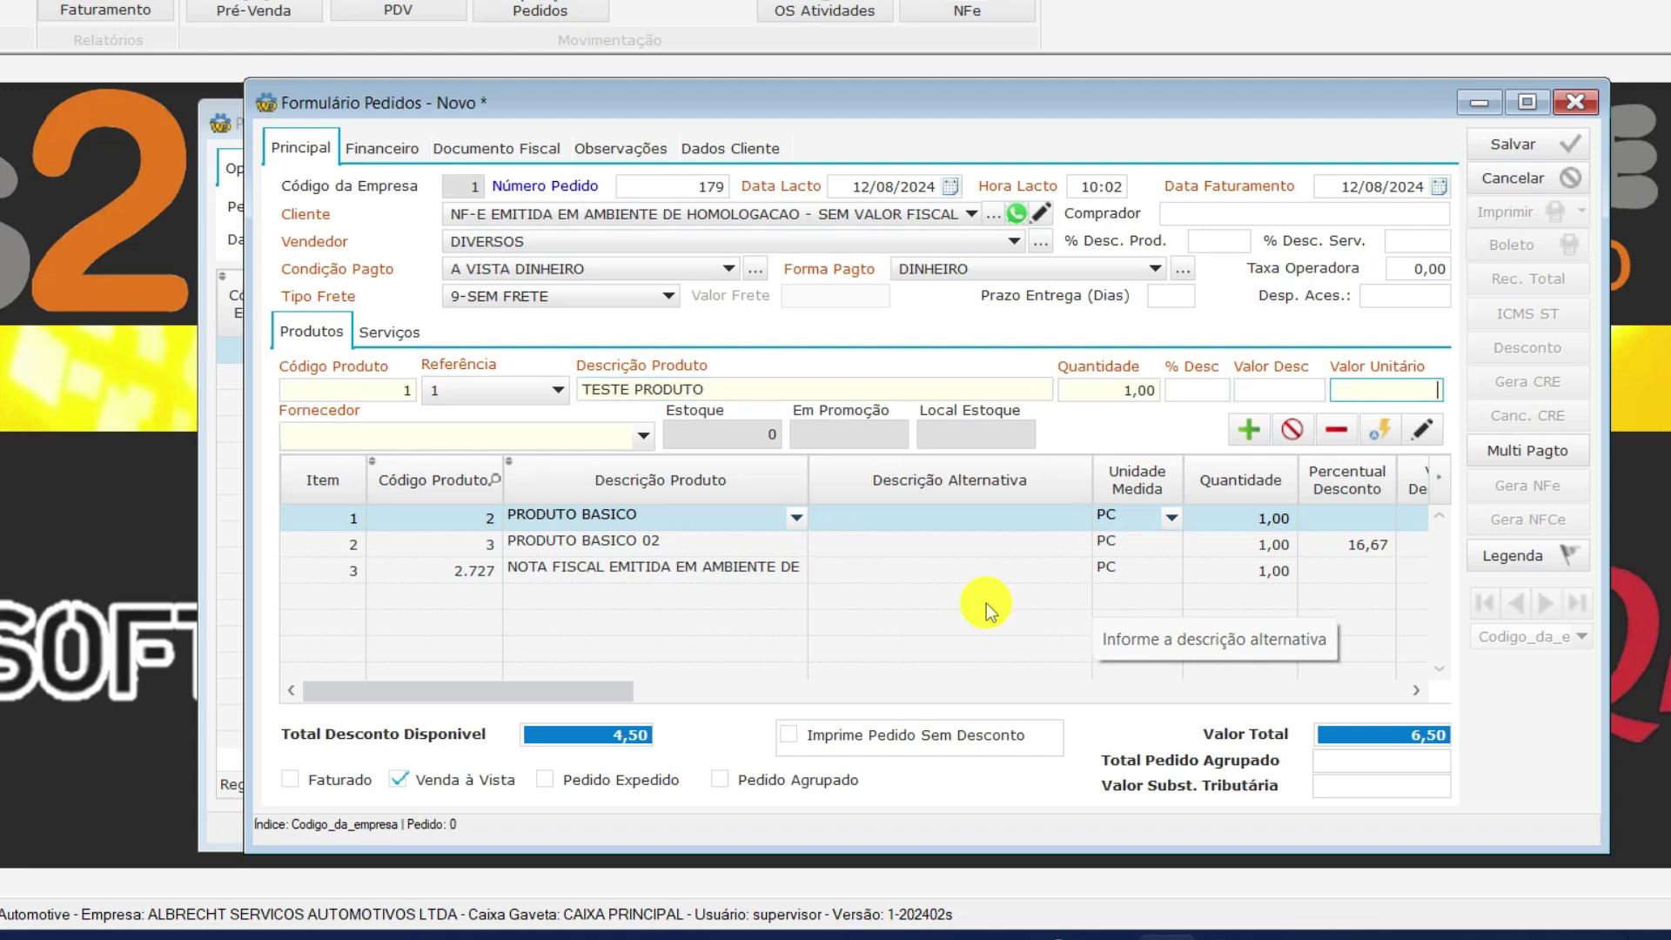
{"action": "type", "text": "10"}
{"action": "key", "text": "Tab"}
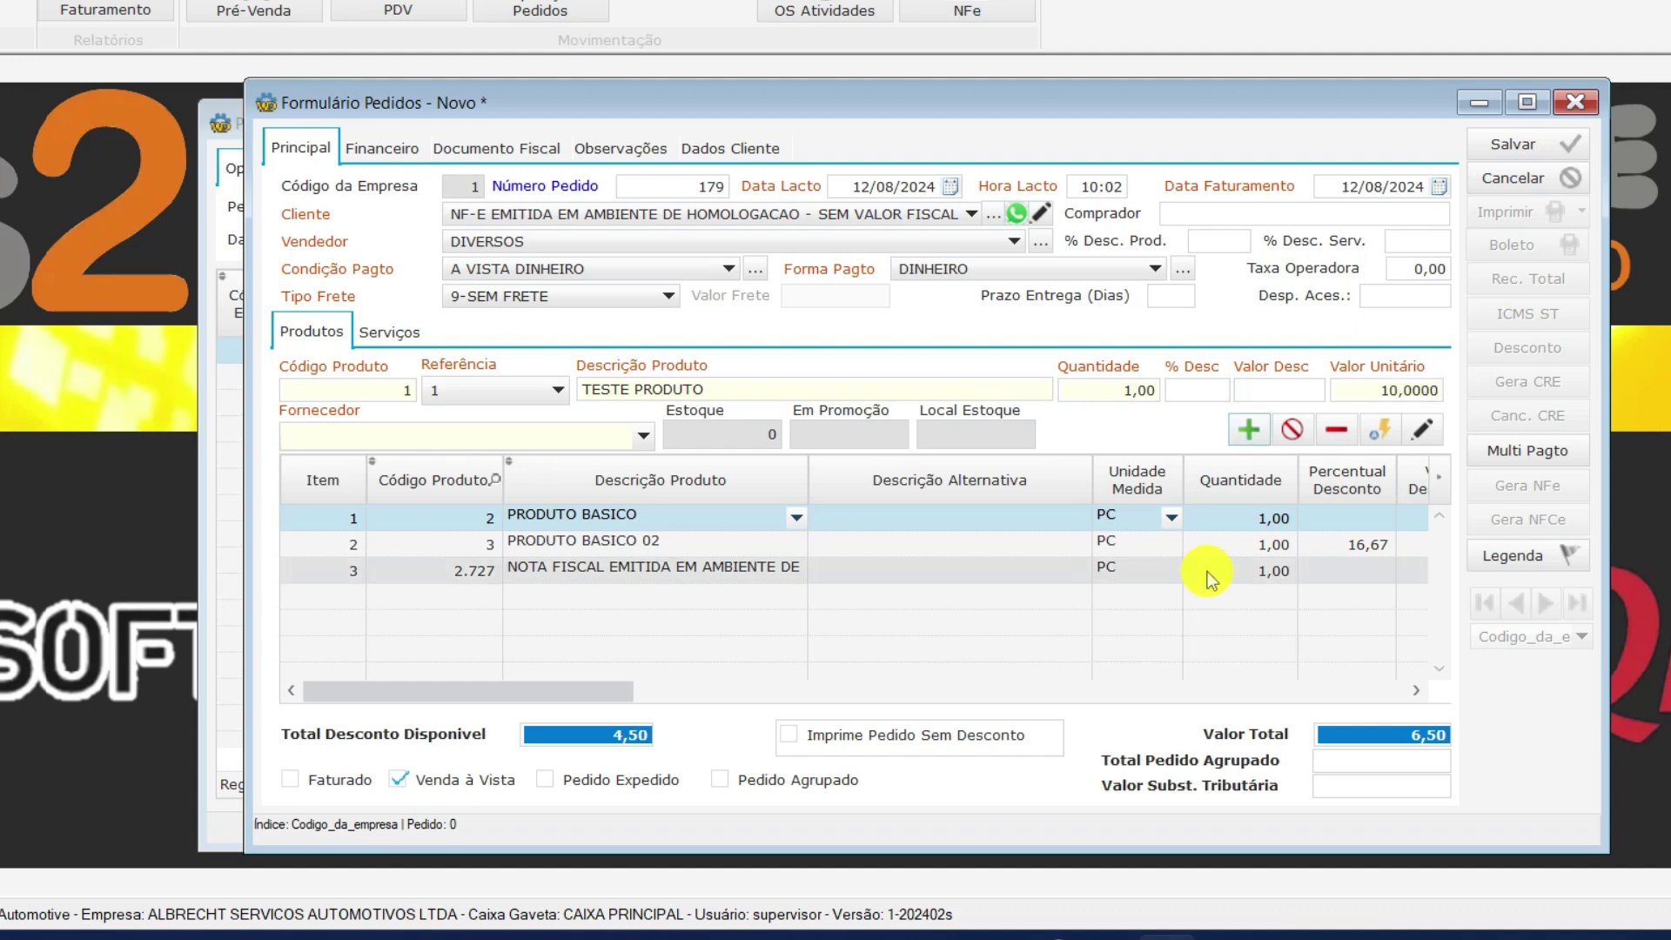
{"action": "left_click", "coordinate": [1253, 430]}
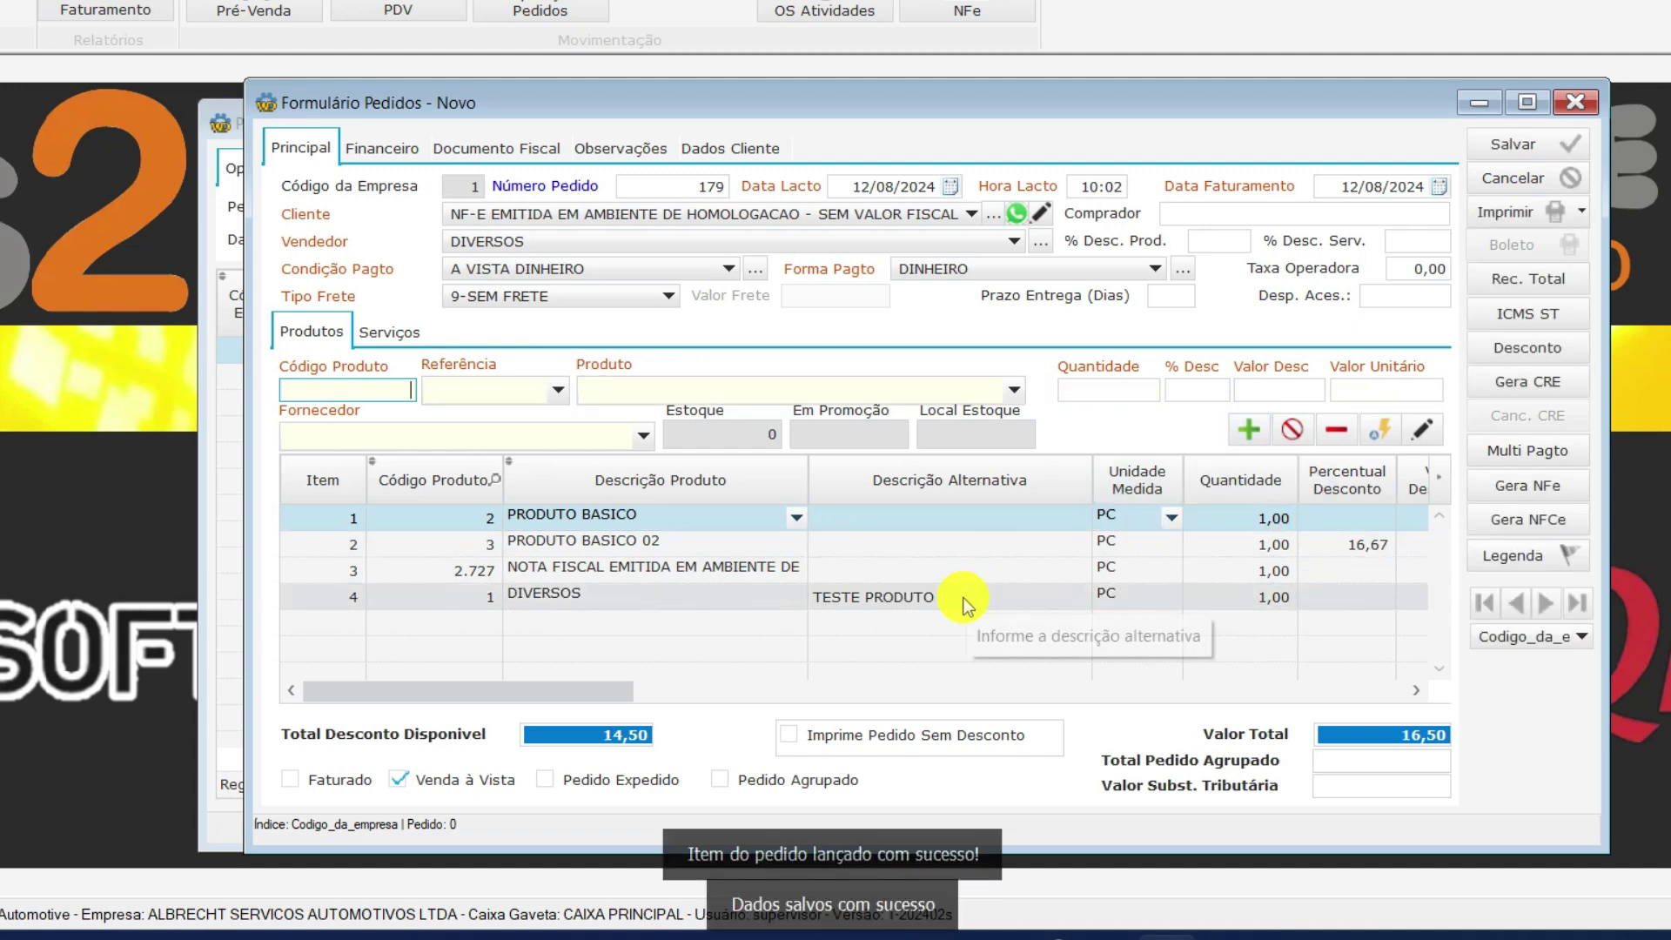
Try to generate the fiscal invoice from the order with all four items included.
{"action": "left_click", "coordinate": [892, 595]}
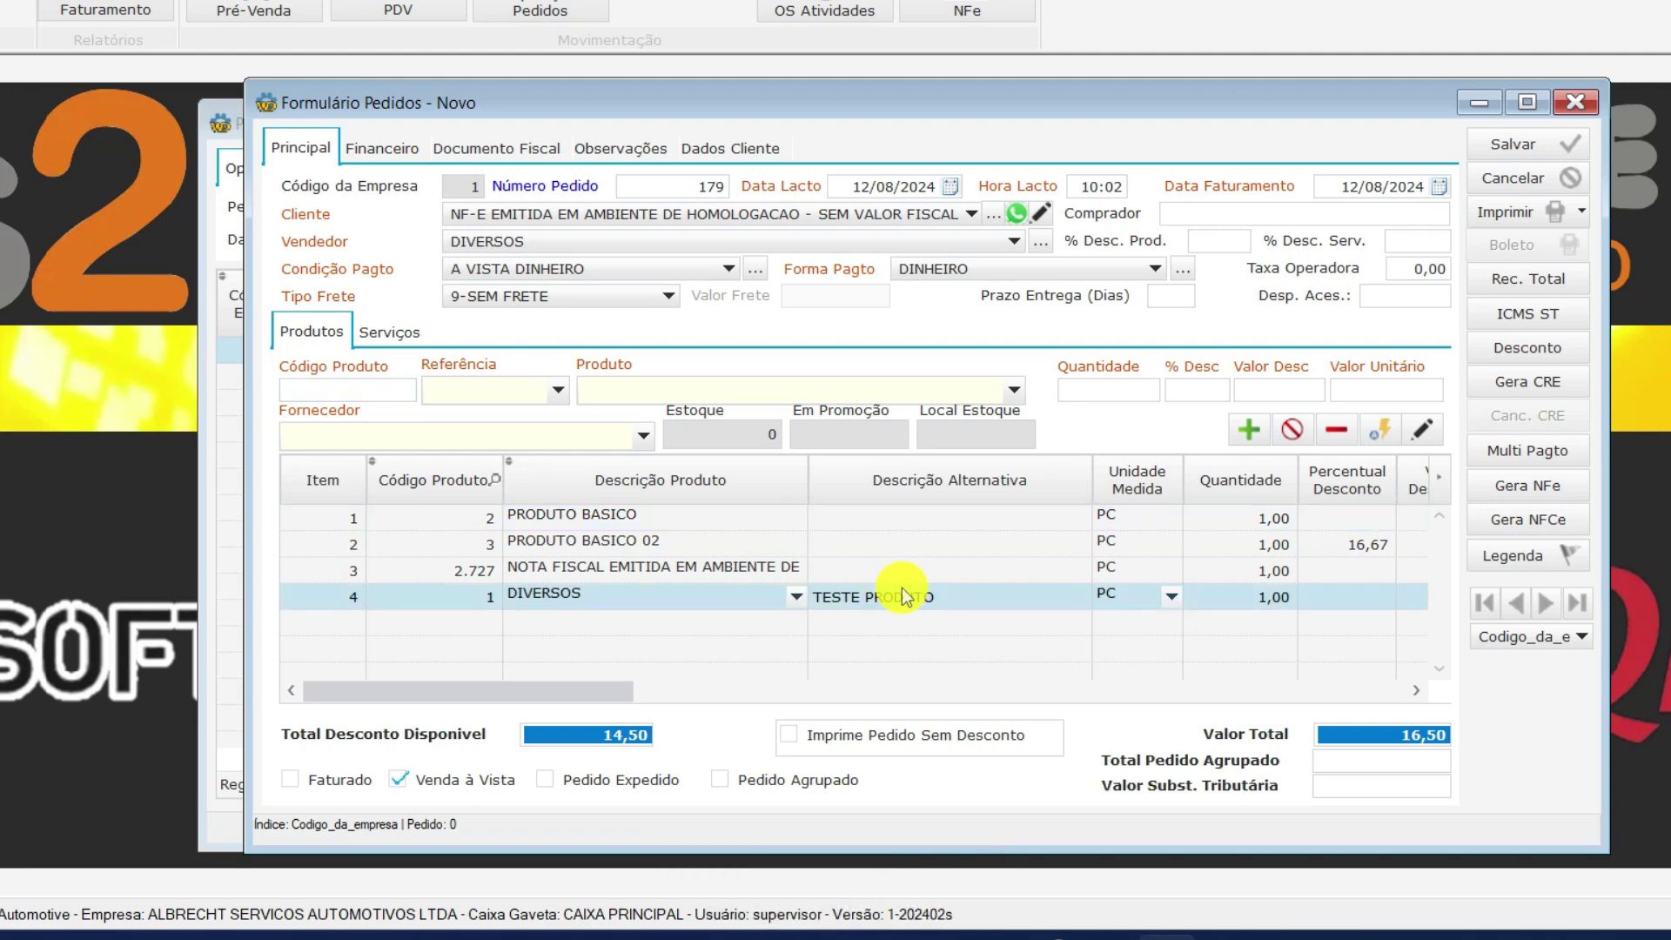
{"action": "left_click", "coordinate": [1487, 520]}
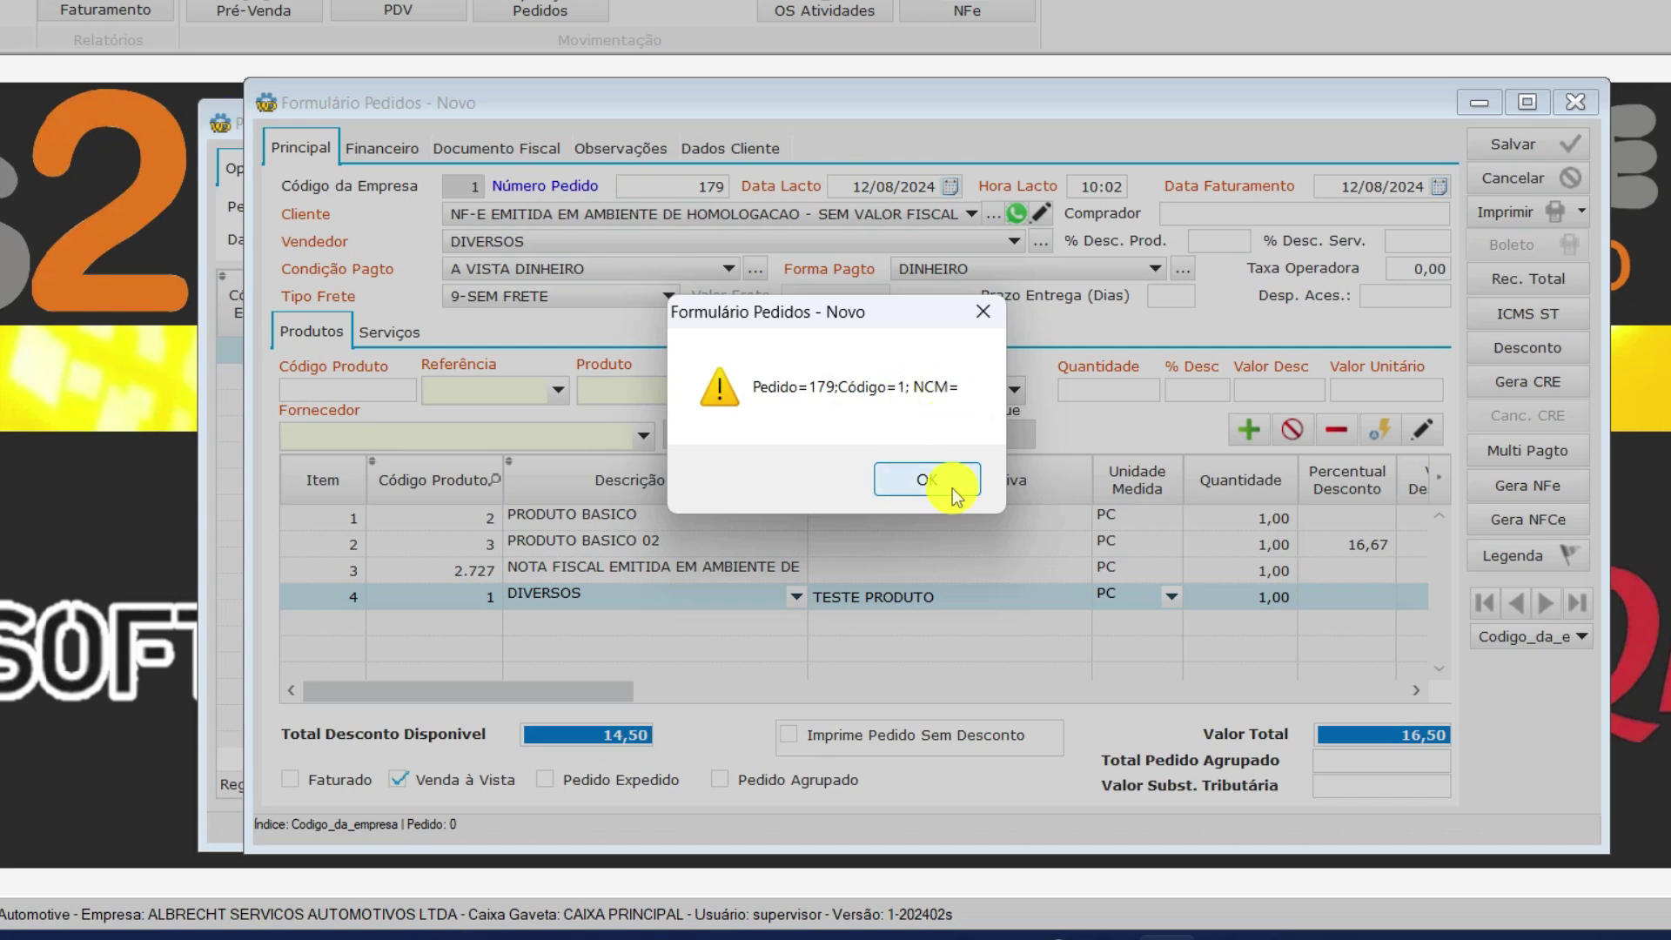
{"action": "left_click", "coordinate": [952, 488]}
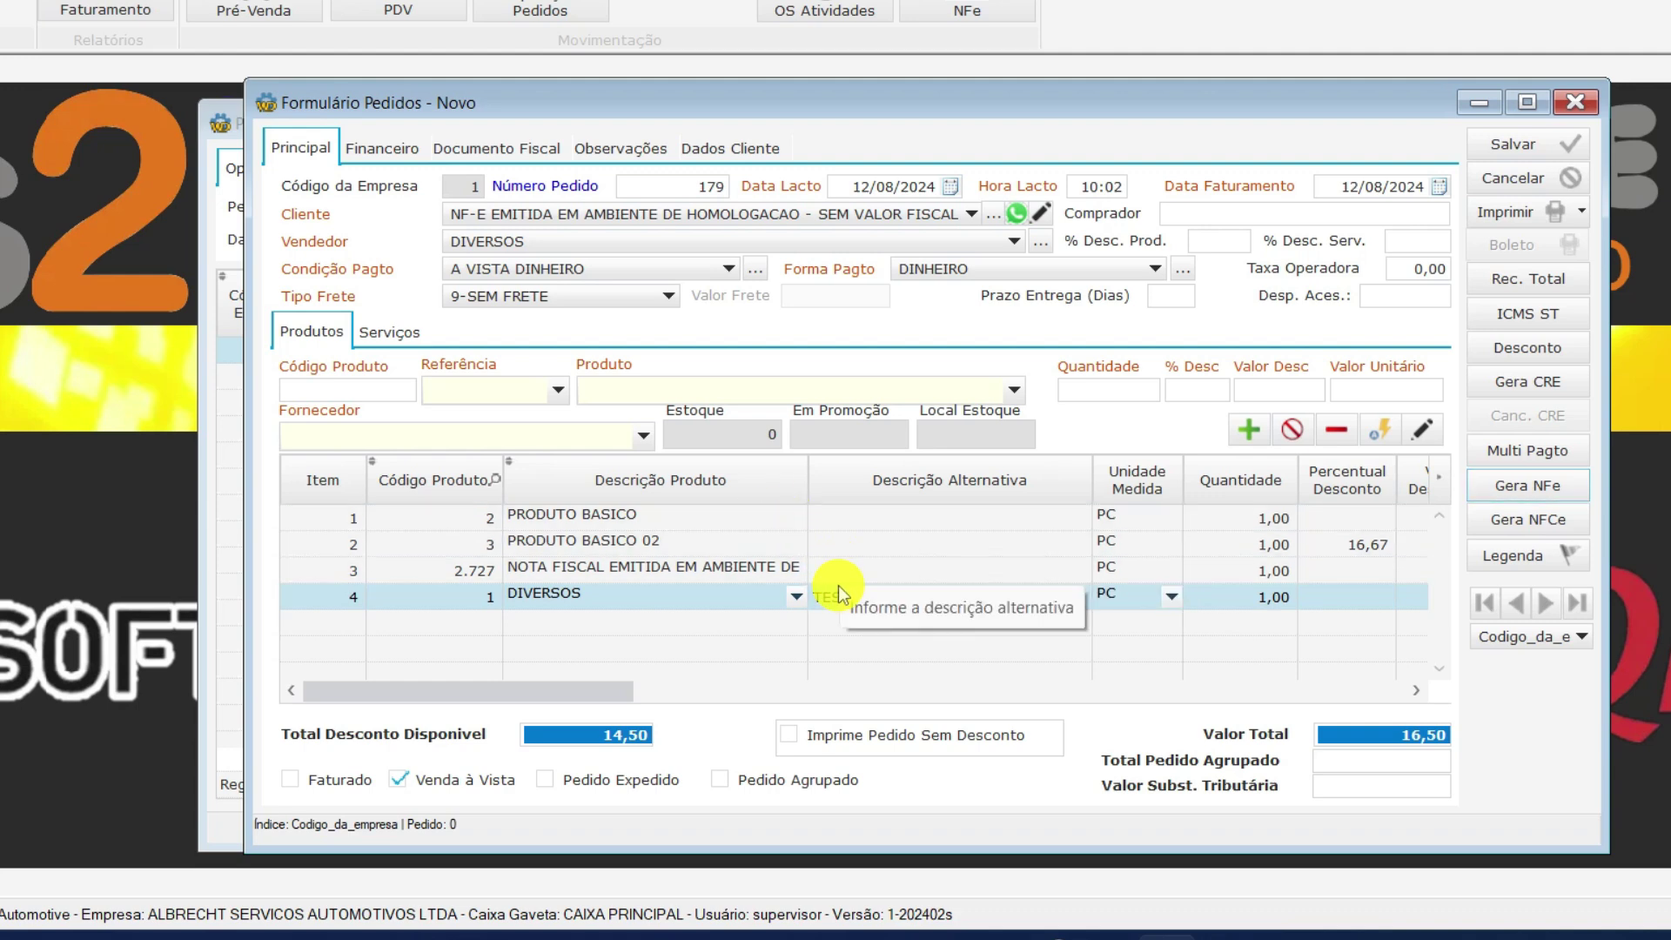
Set the DIVERSOS item (TESTE PRODUTO) to Não Lançar Na NFe and save the item.
{"action": "left_click", "coordinate": [697, 520]}
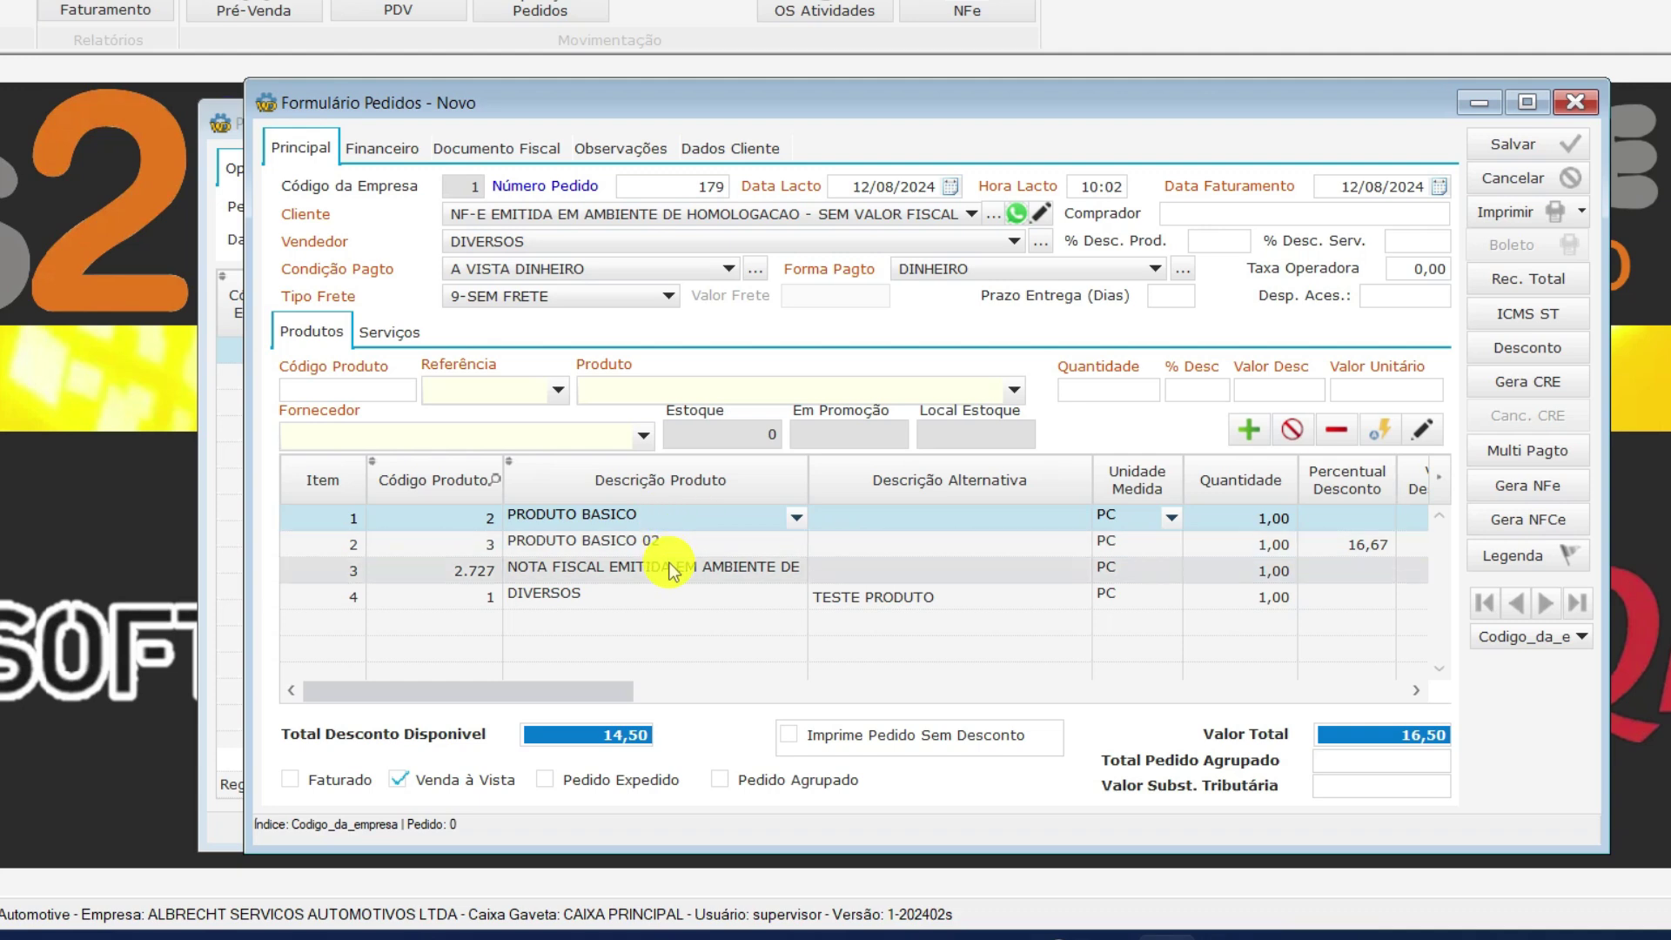
{"action": "left_click", "coordinate": [663, 539]}
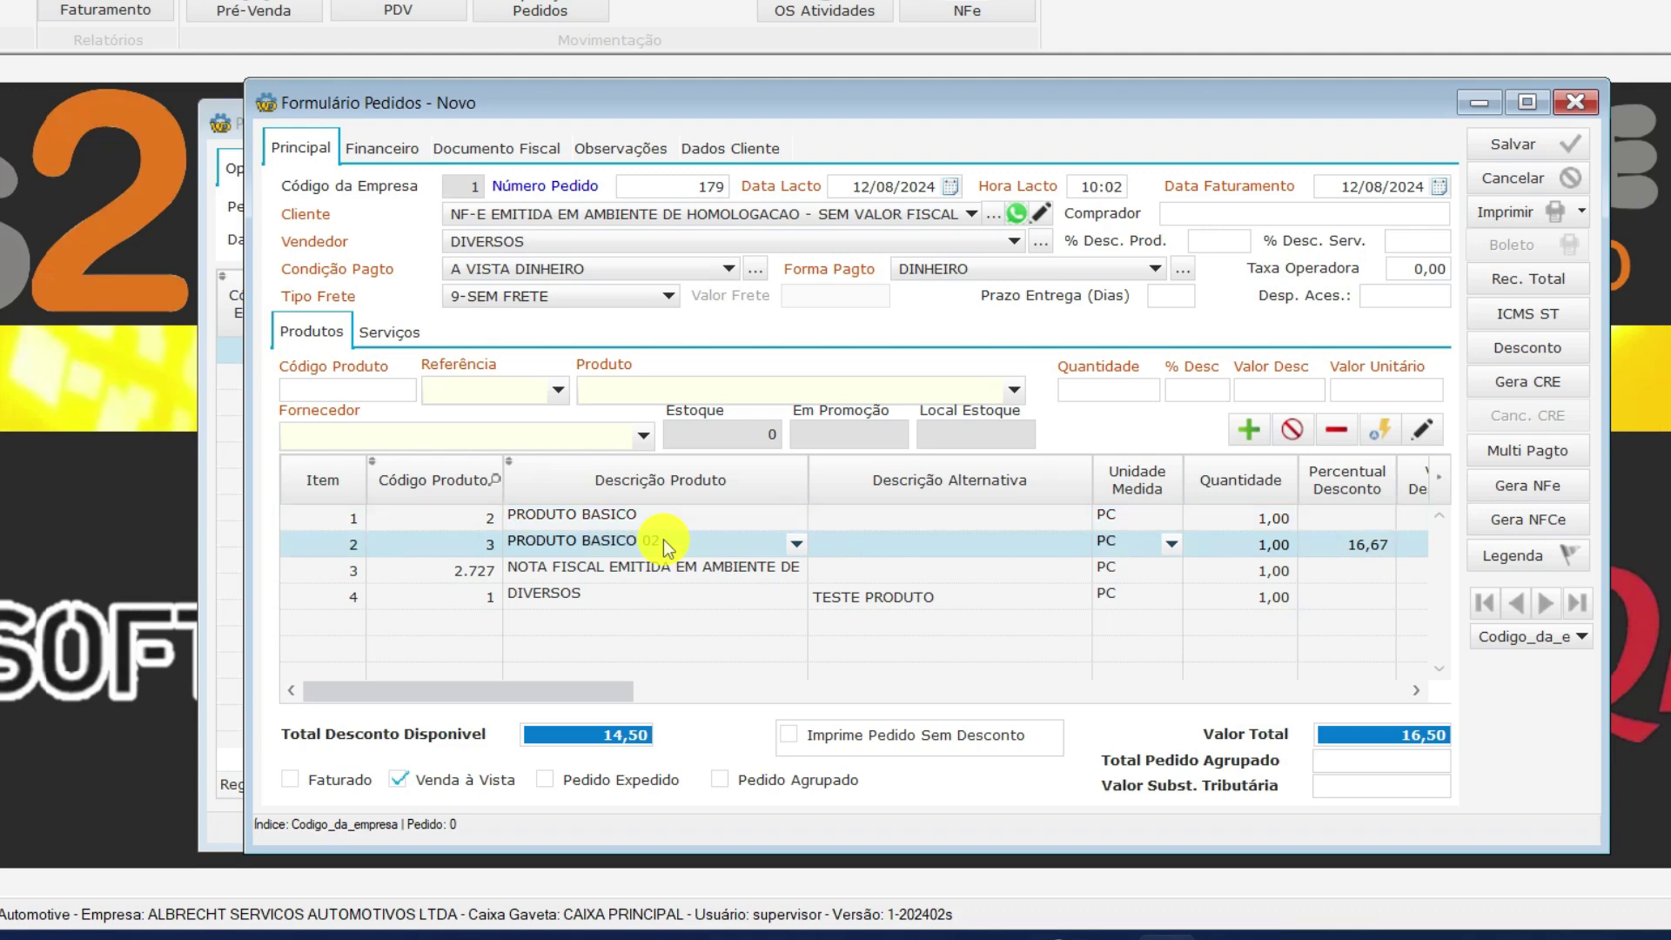
{"action": "left_click", "coordinate": [772, 600]}
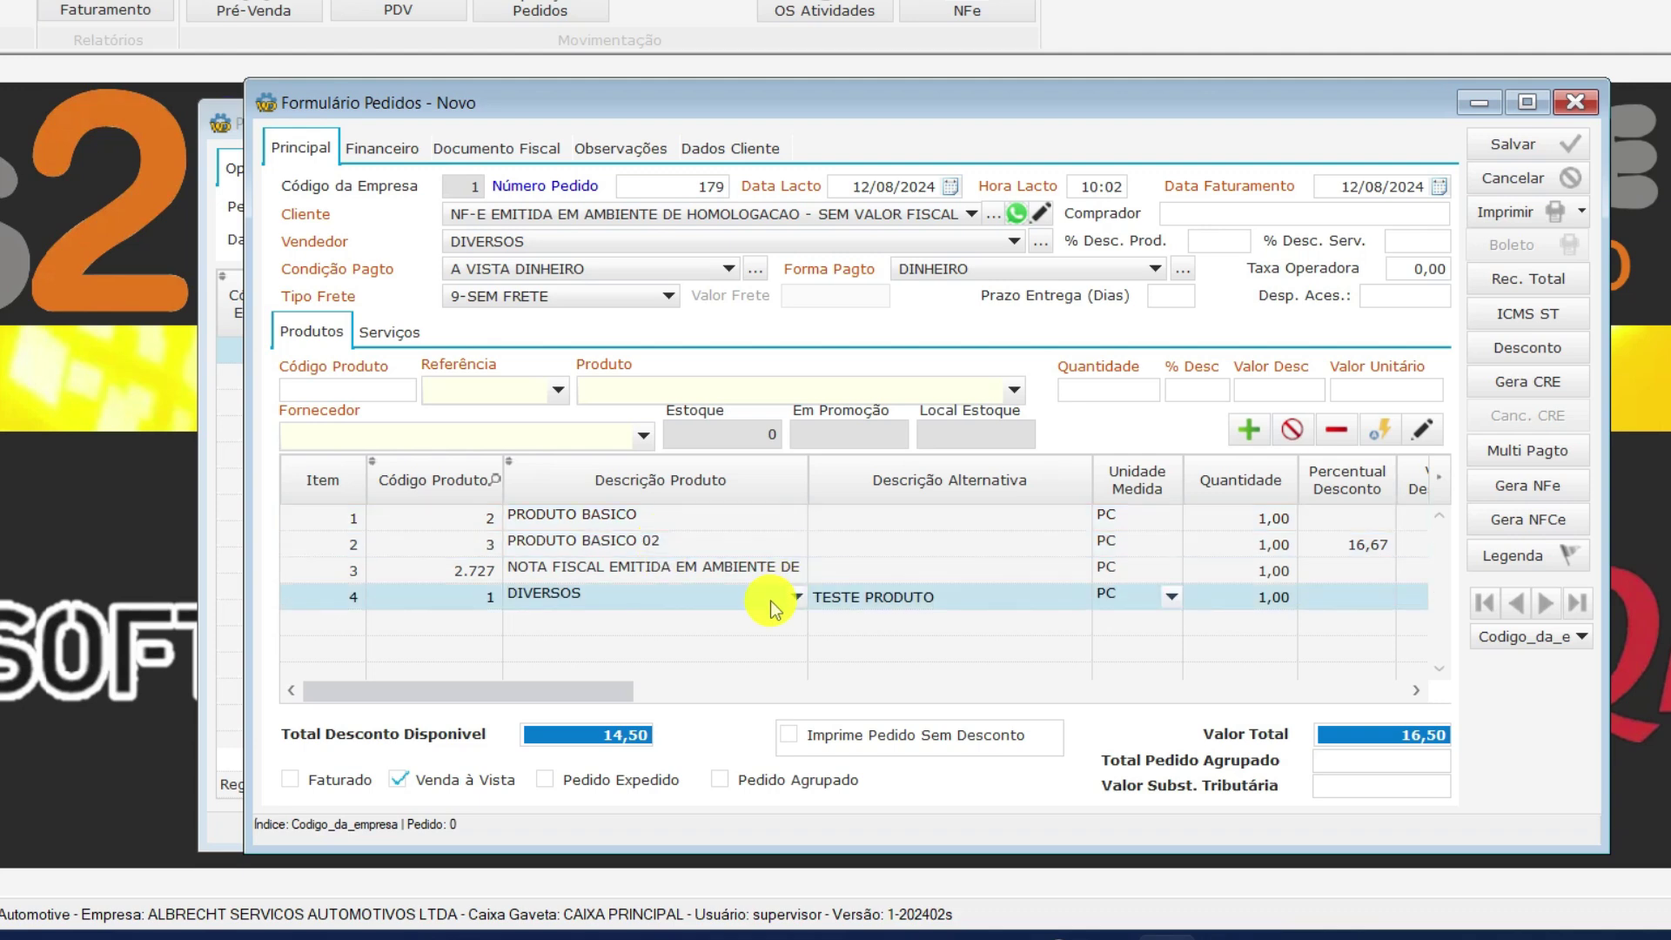
{"action": "left_click", "coordinate": [1386, 432]}
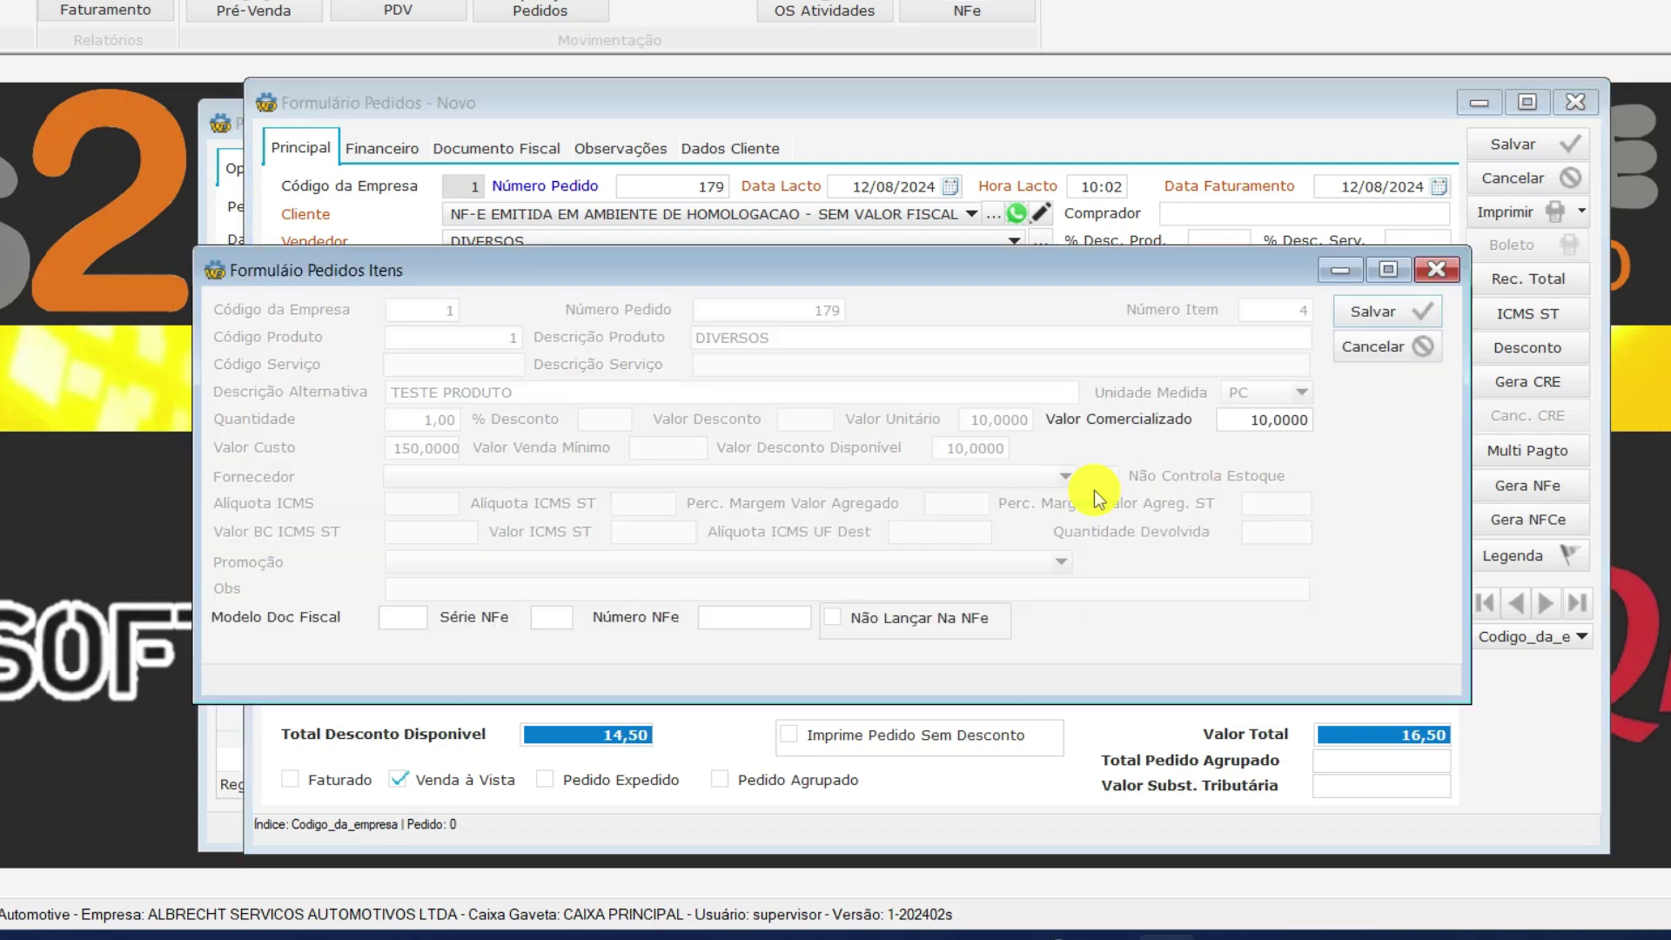
{"action": "left_click", "coordinate": [834, 619]}
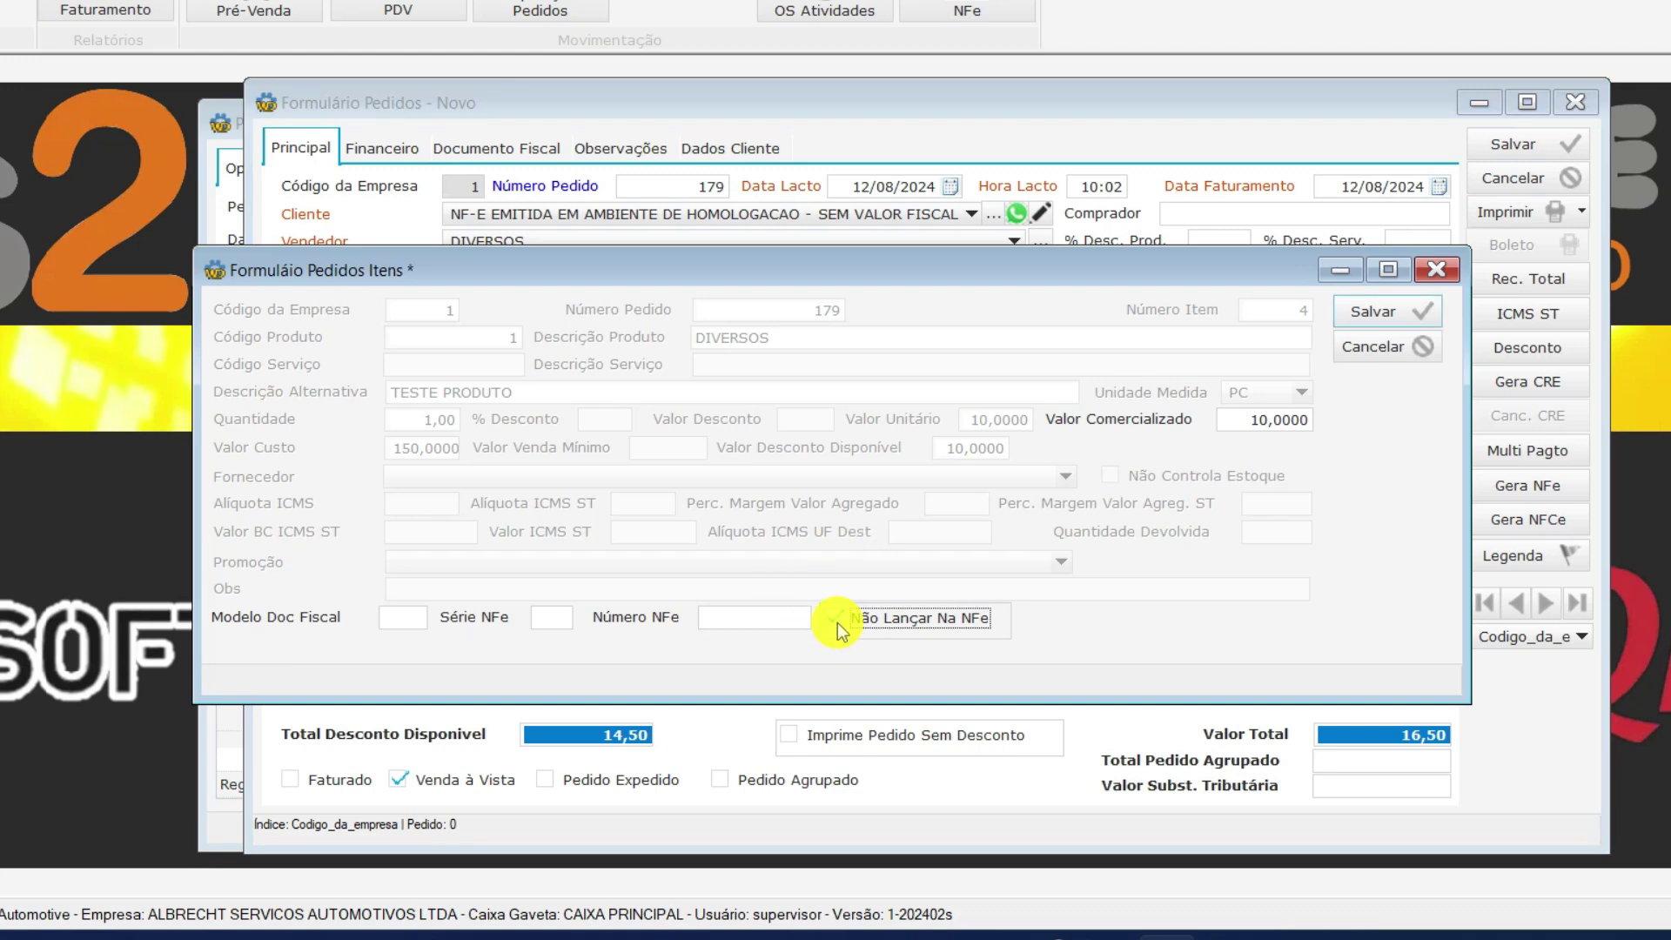
{"action": "left_click", "coordinate": [1414, 300]}
Set the PRODUTO BASICO 02 item to Não Lançar Na NFe, save it, and check the flag column in the item list.
{"action": "left_click", "coordinate": [689, 541]}
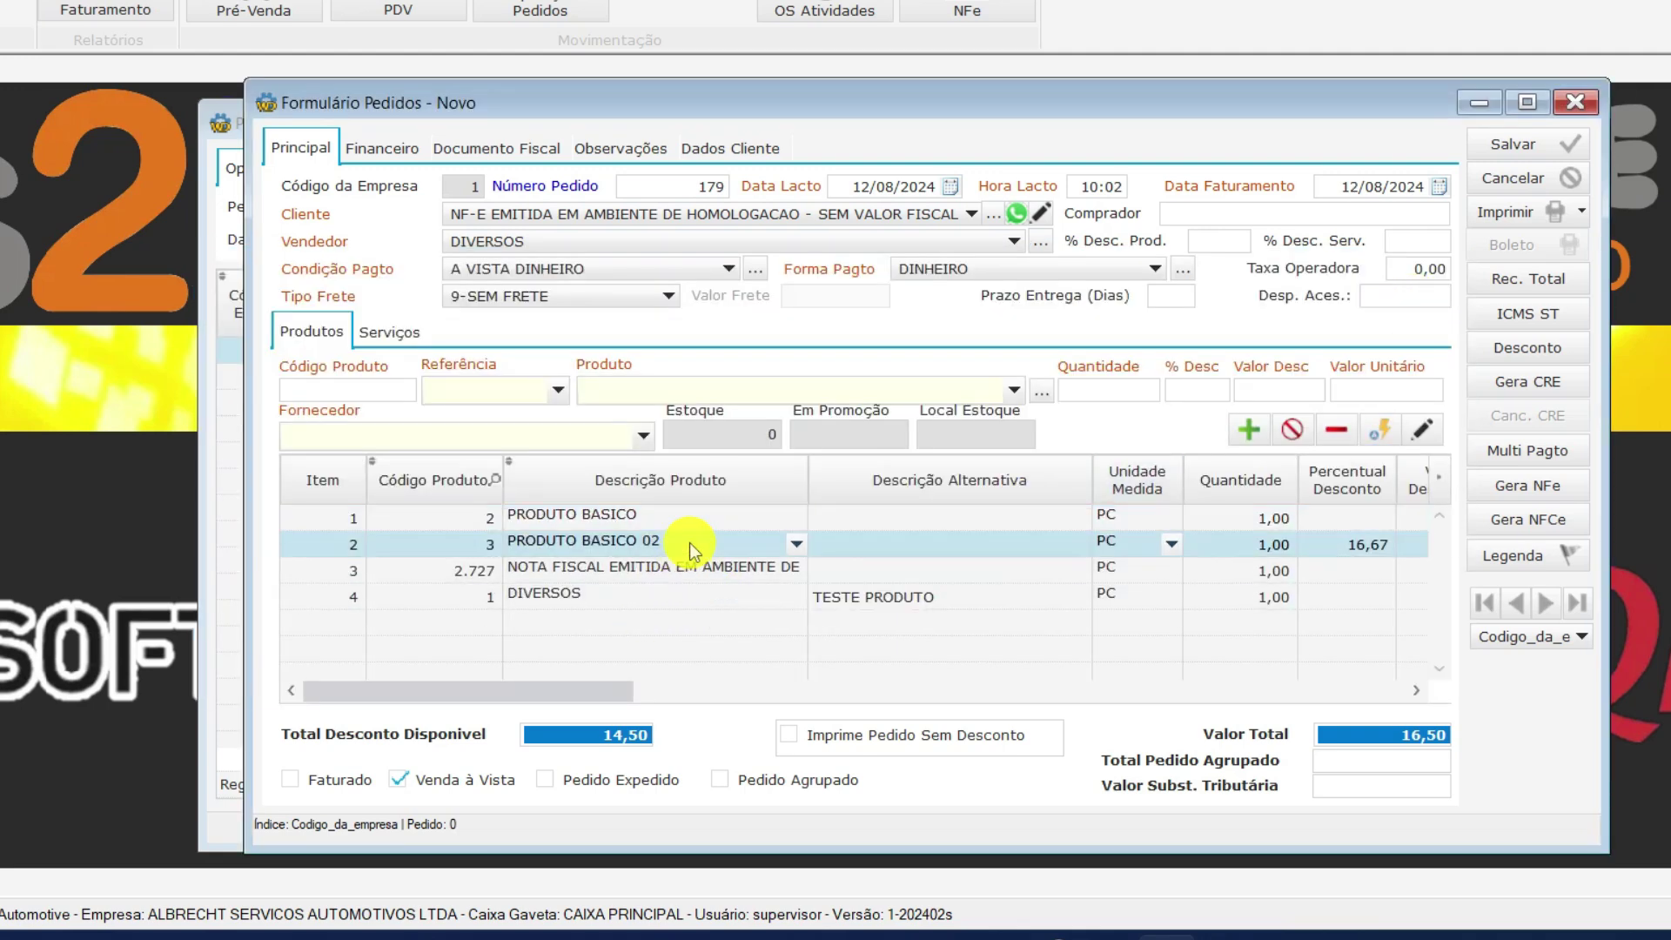
{"action": "left_click", "coordinate": [1379, 429]}
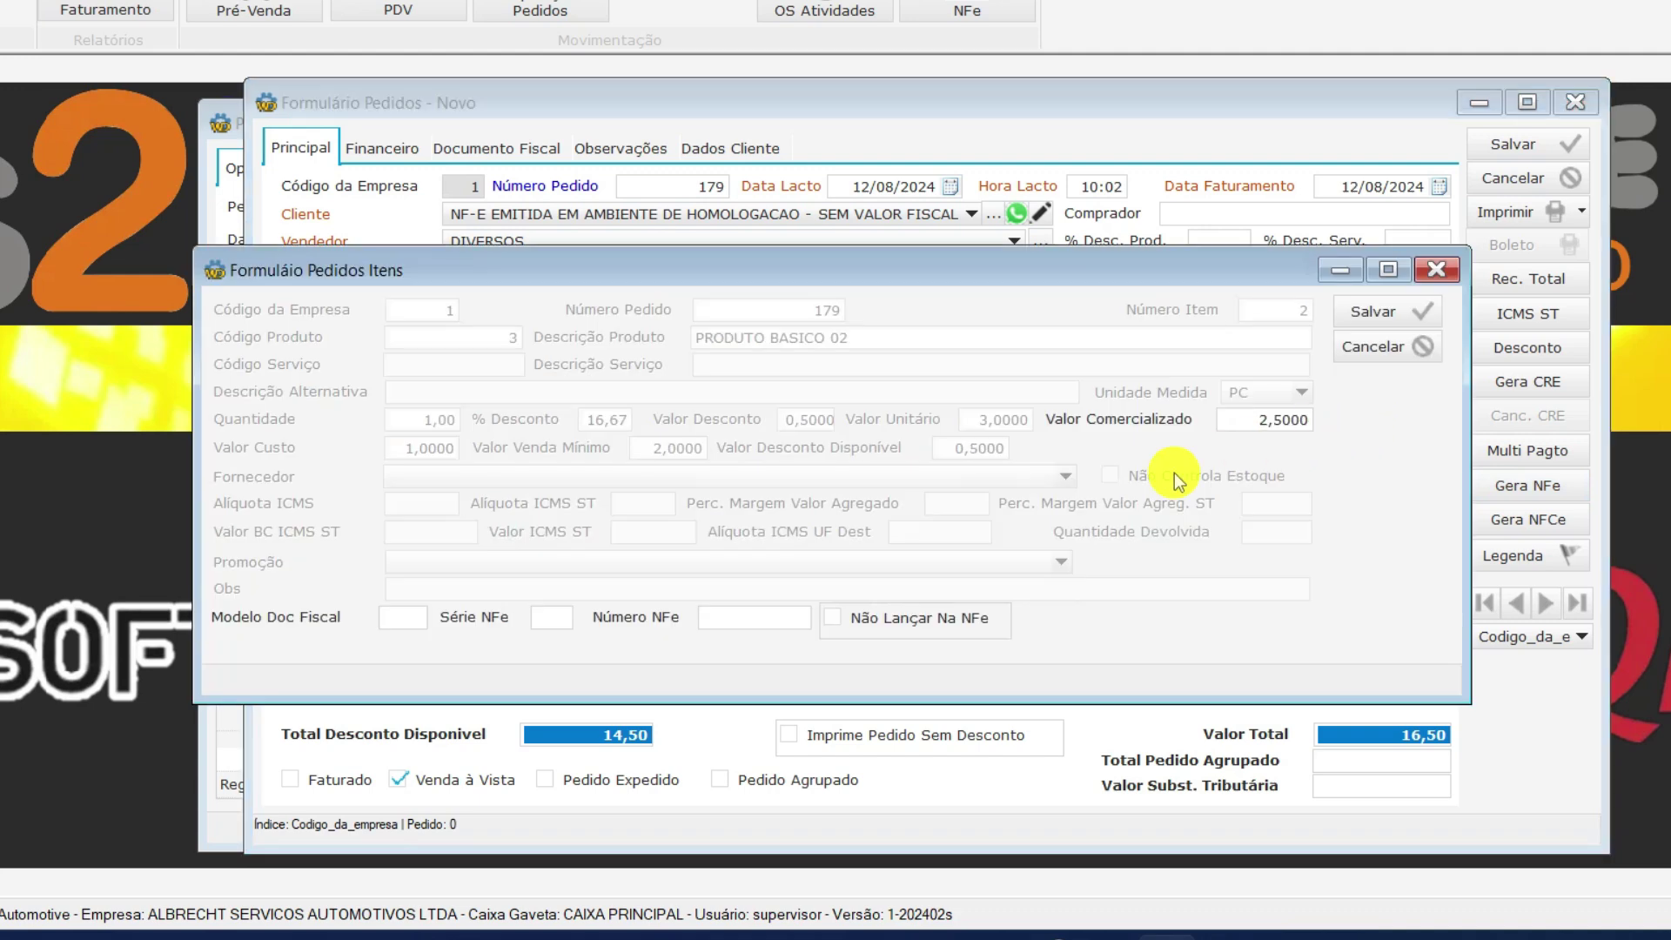
{"action": "left_click", "coordinate": [833, 619]}
{"action": "left_click", "coordinate": [1384, 275]}
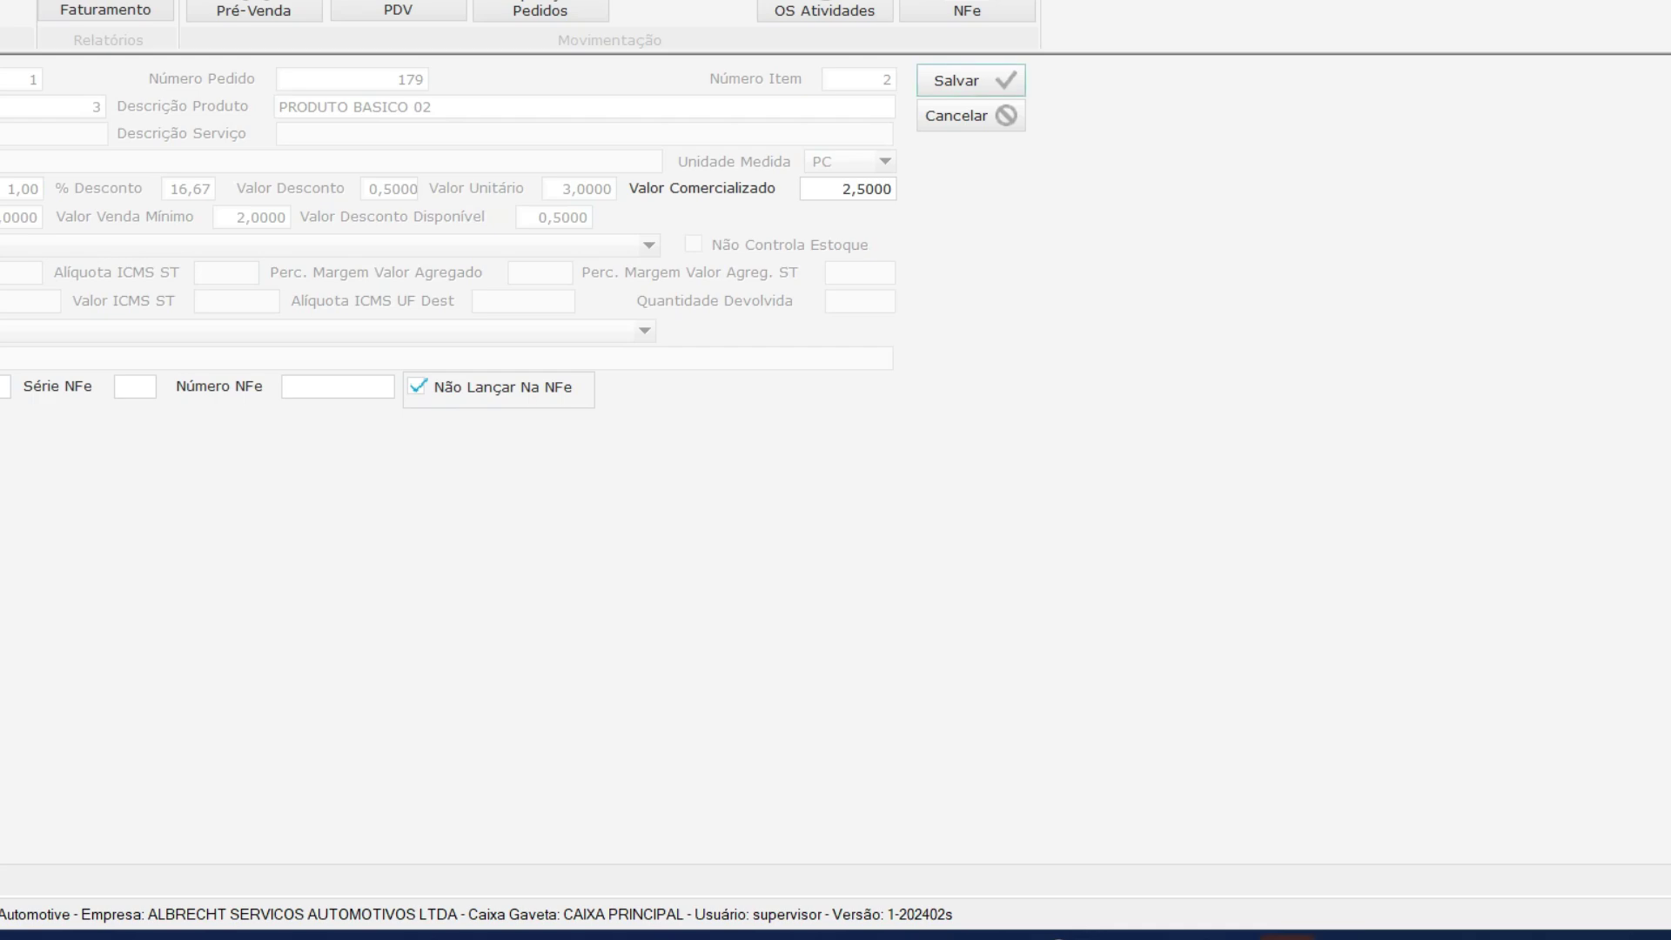
{"action": "left_click", "coordinate": [1410, 294]}
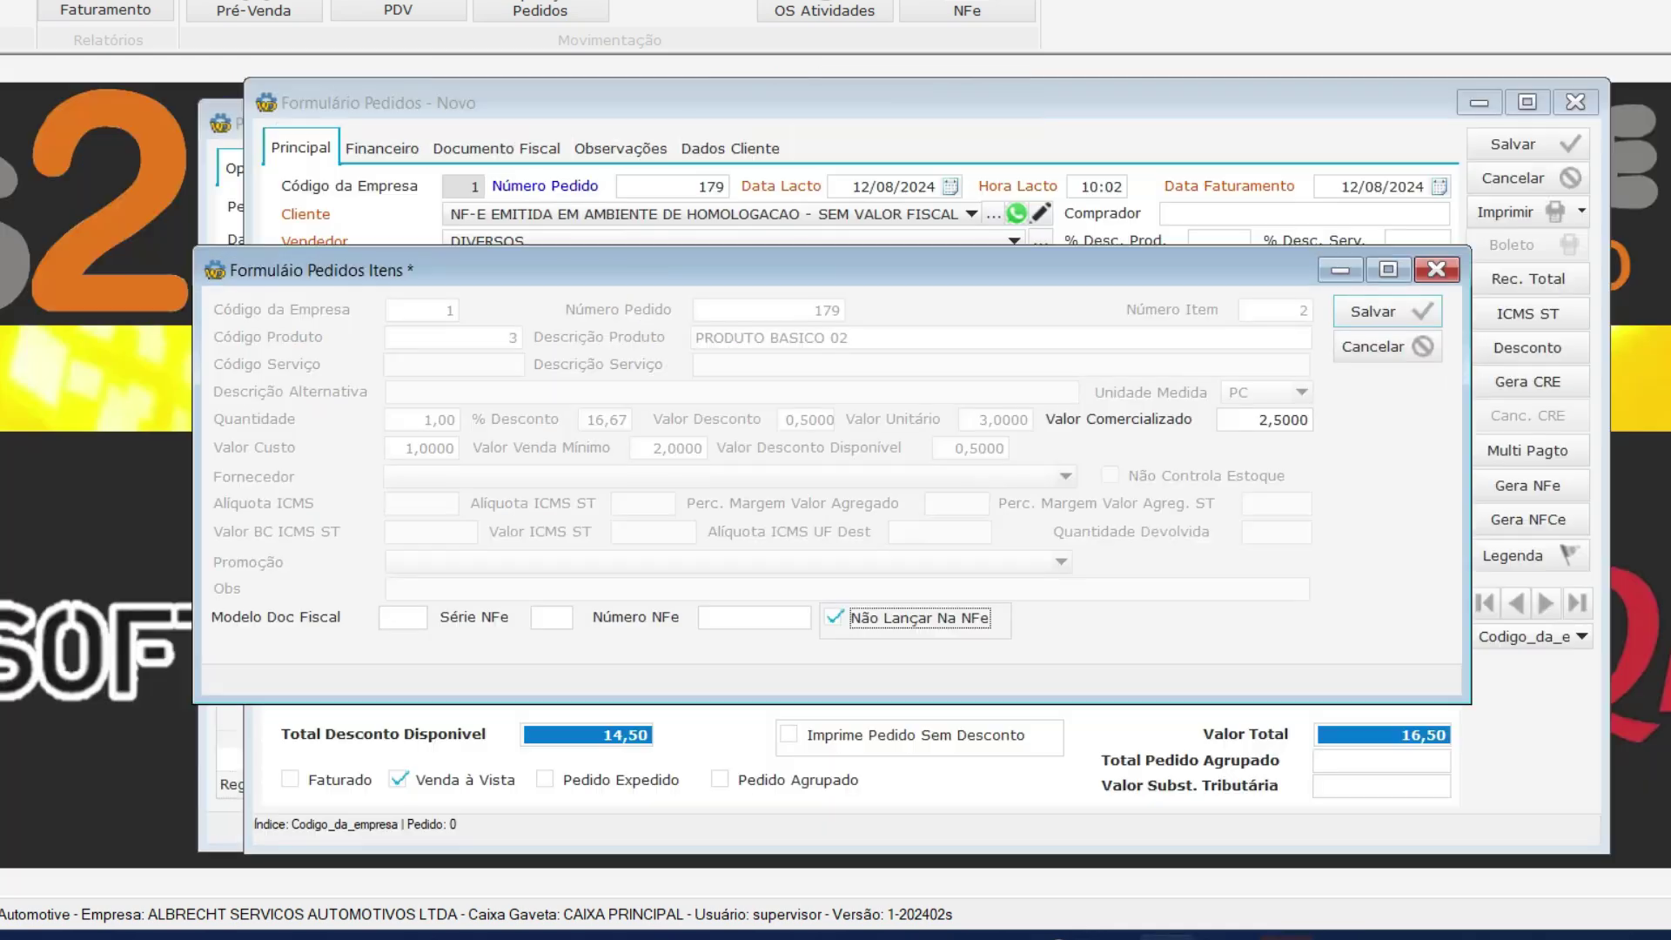
{"action": "left_click", "coordinate": [1410, 296]}
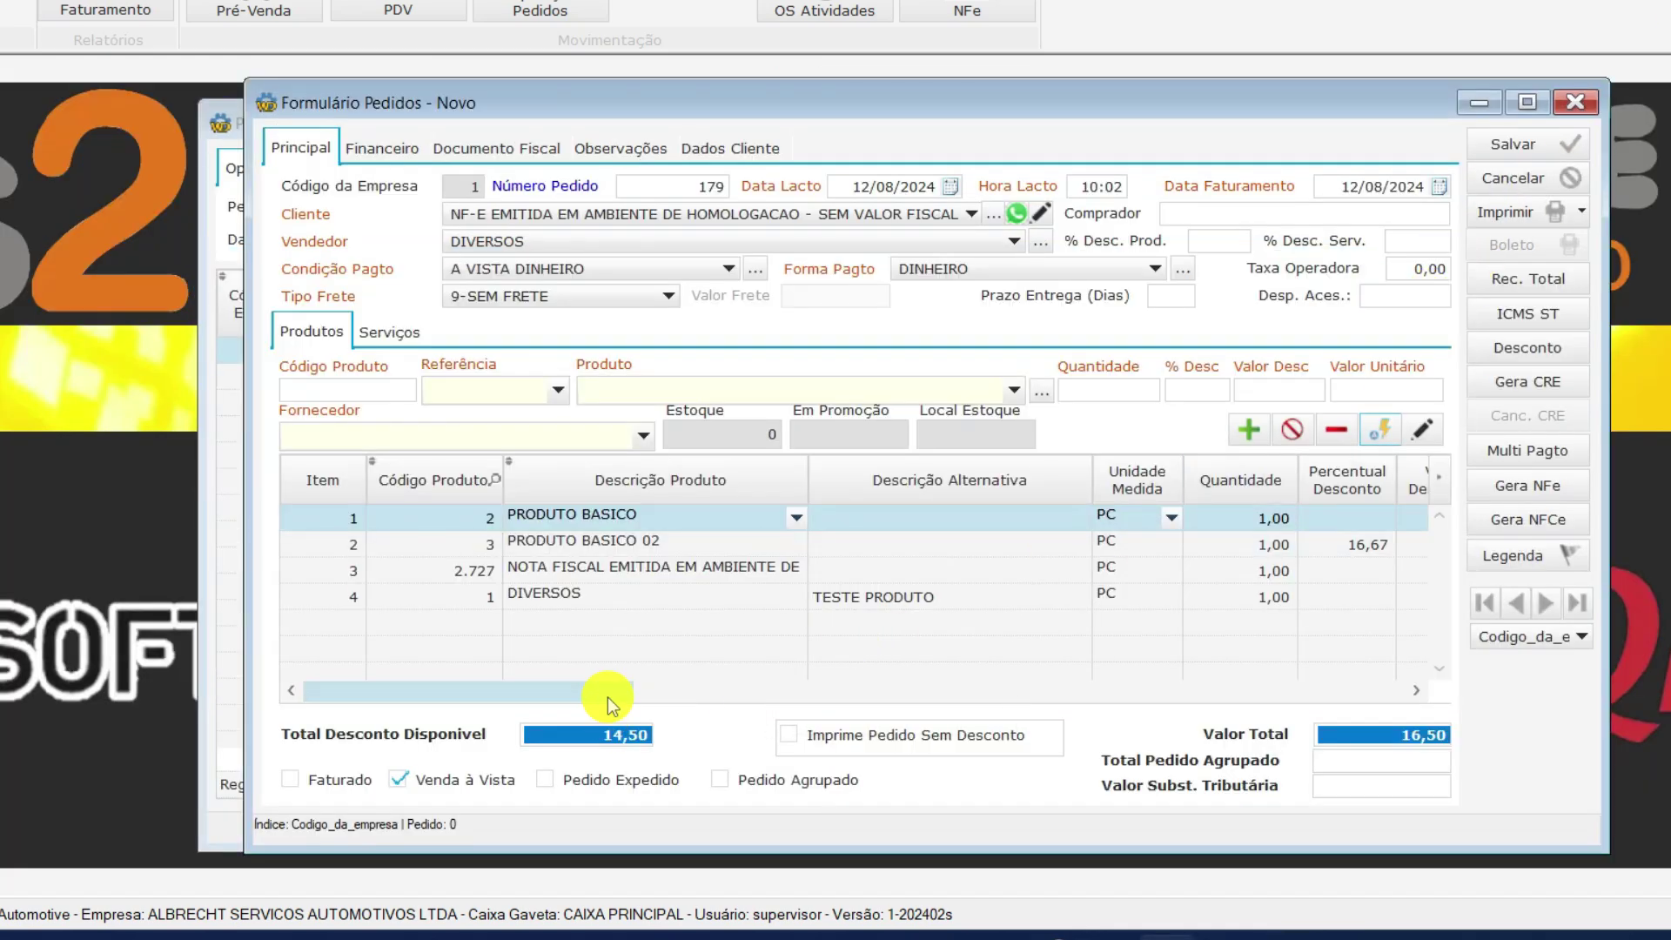
{"action": "left_click_drag", "start_coordinate": [607, 697], "coordinate": [1410, 718]}
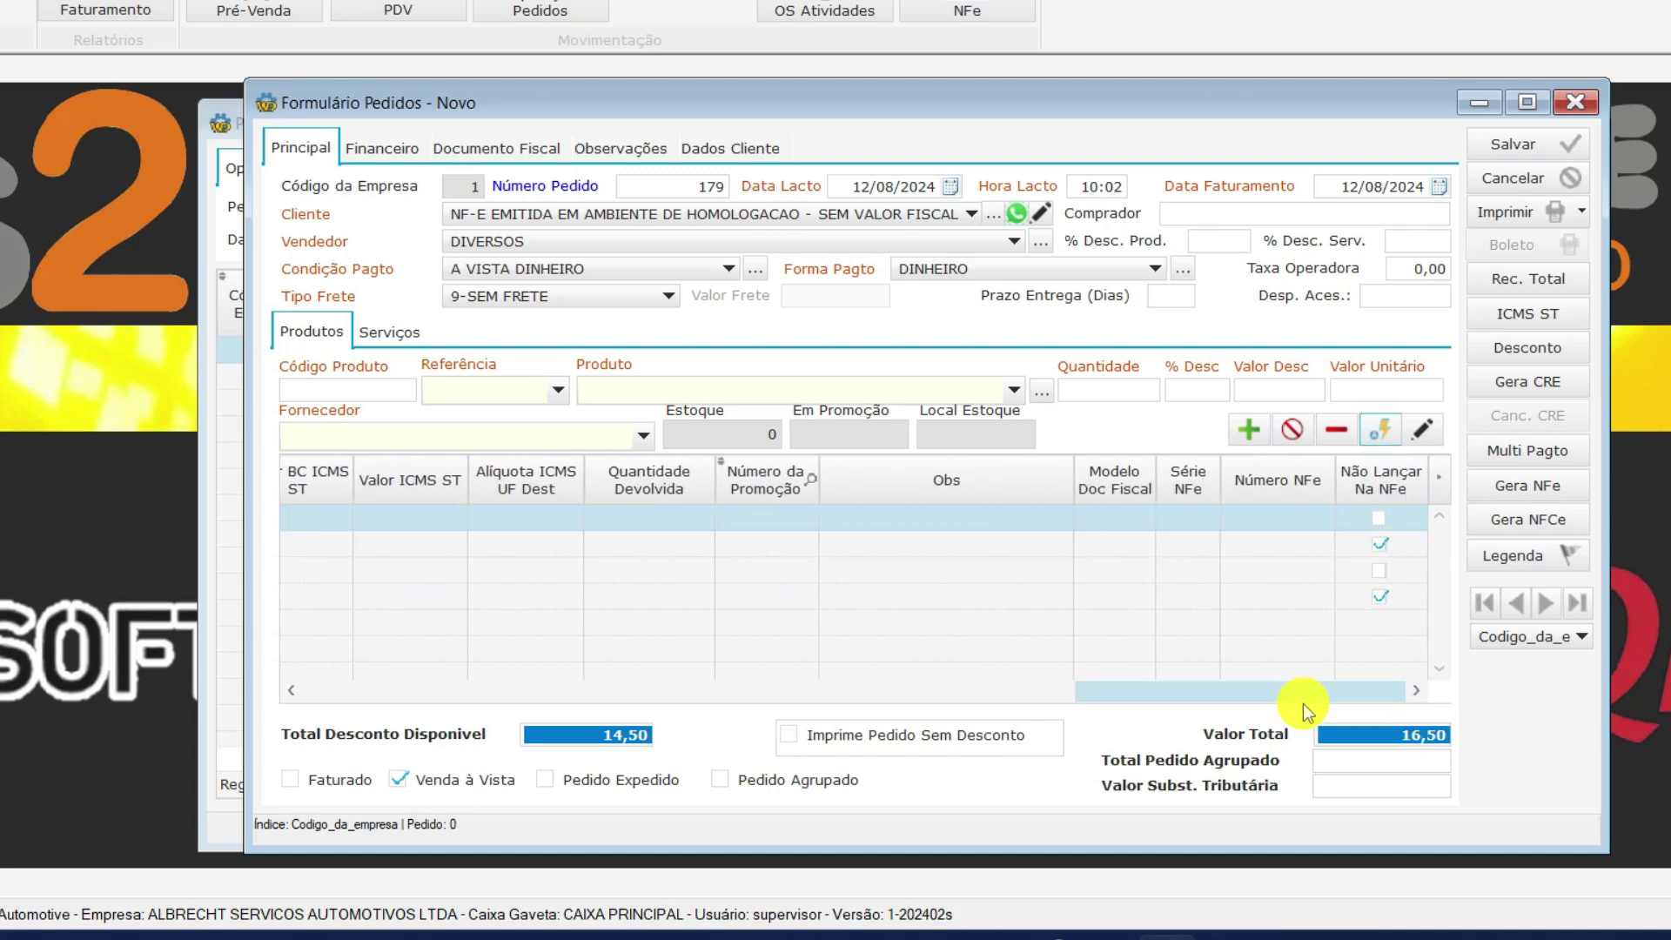
{"action": "left_click_drag", "start_coordinate": [1107, 699], "coordinate": [301, 775]}
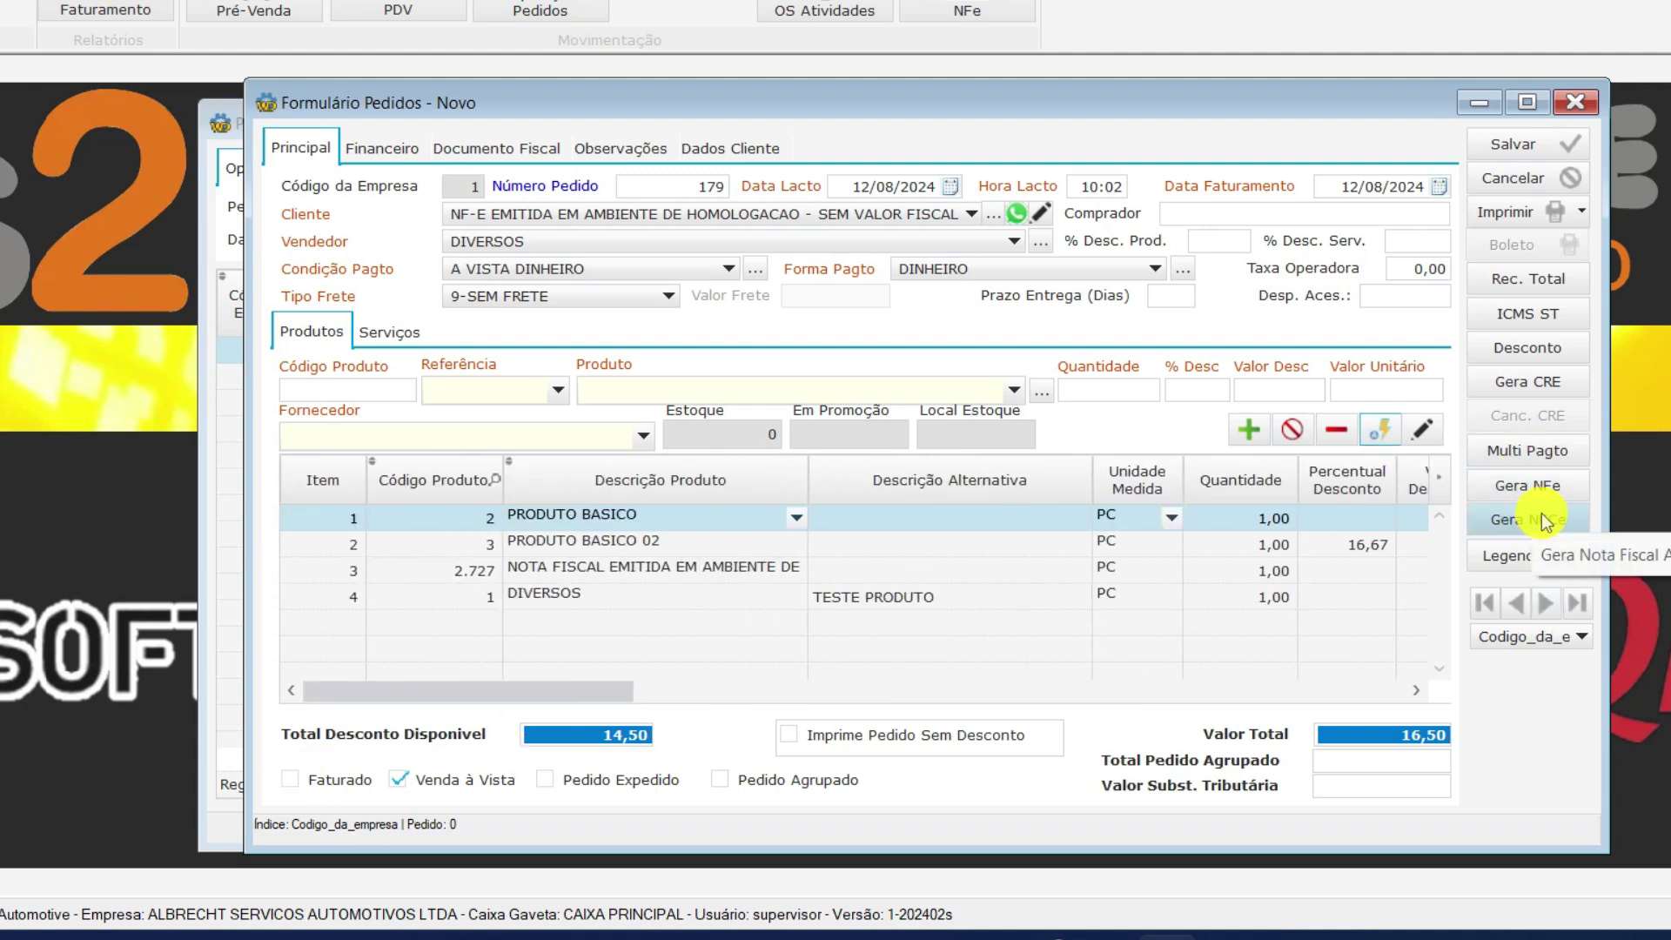
Generate the NFe from the order, review its product items, and close the invoice form.
{"action": "left_click", "coordinate": [1548, 489]}
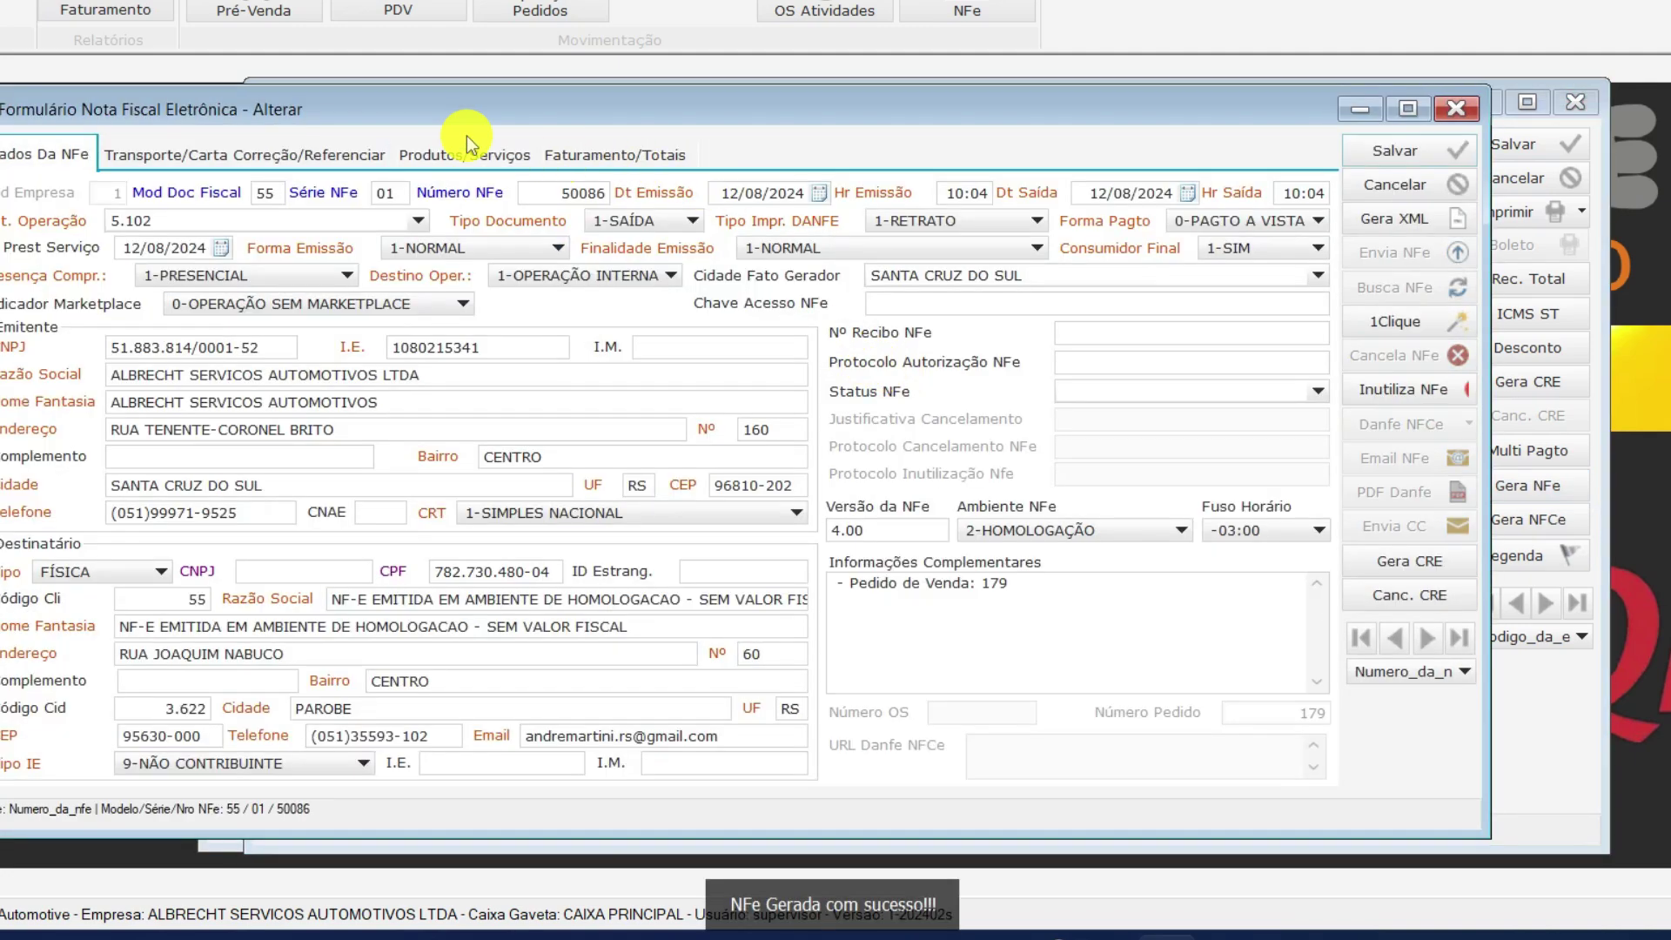
{"action": "left_click", "coordinate": [453, 149]}
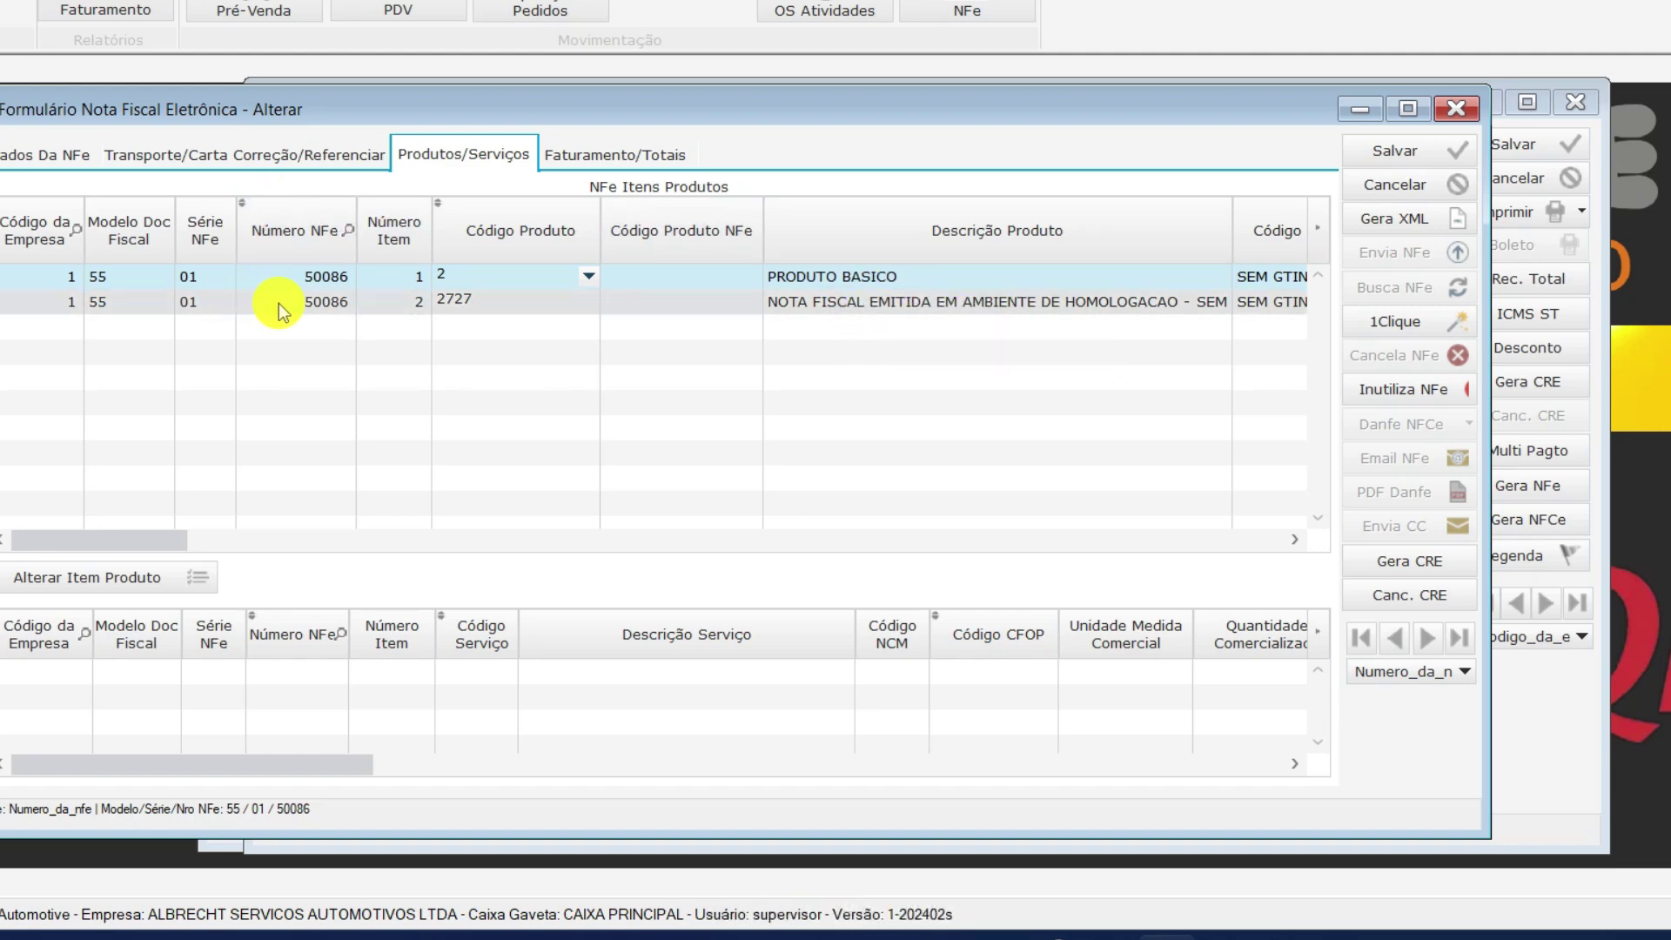
{"action": "left_click", "coordinate": [26, 159]}
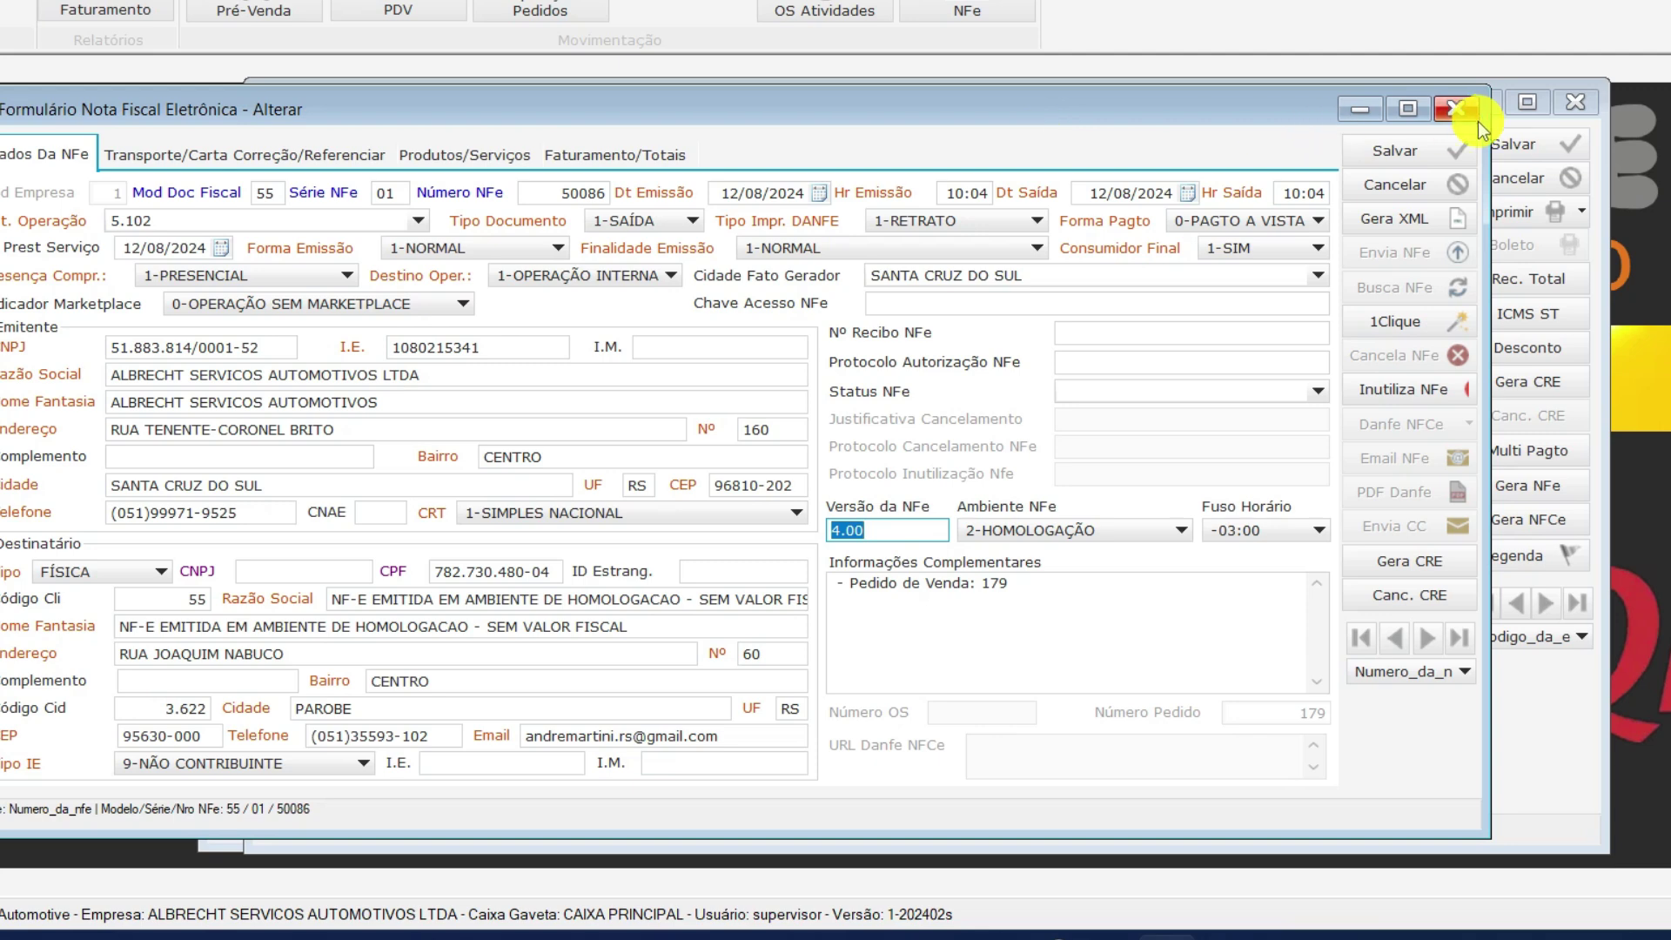
{"action": "left_click", "coordinate": [1450, 106]}
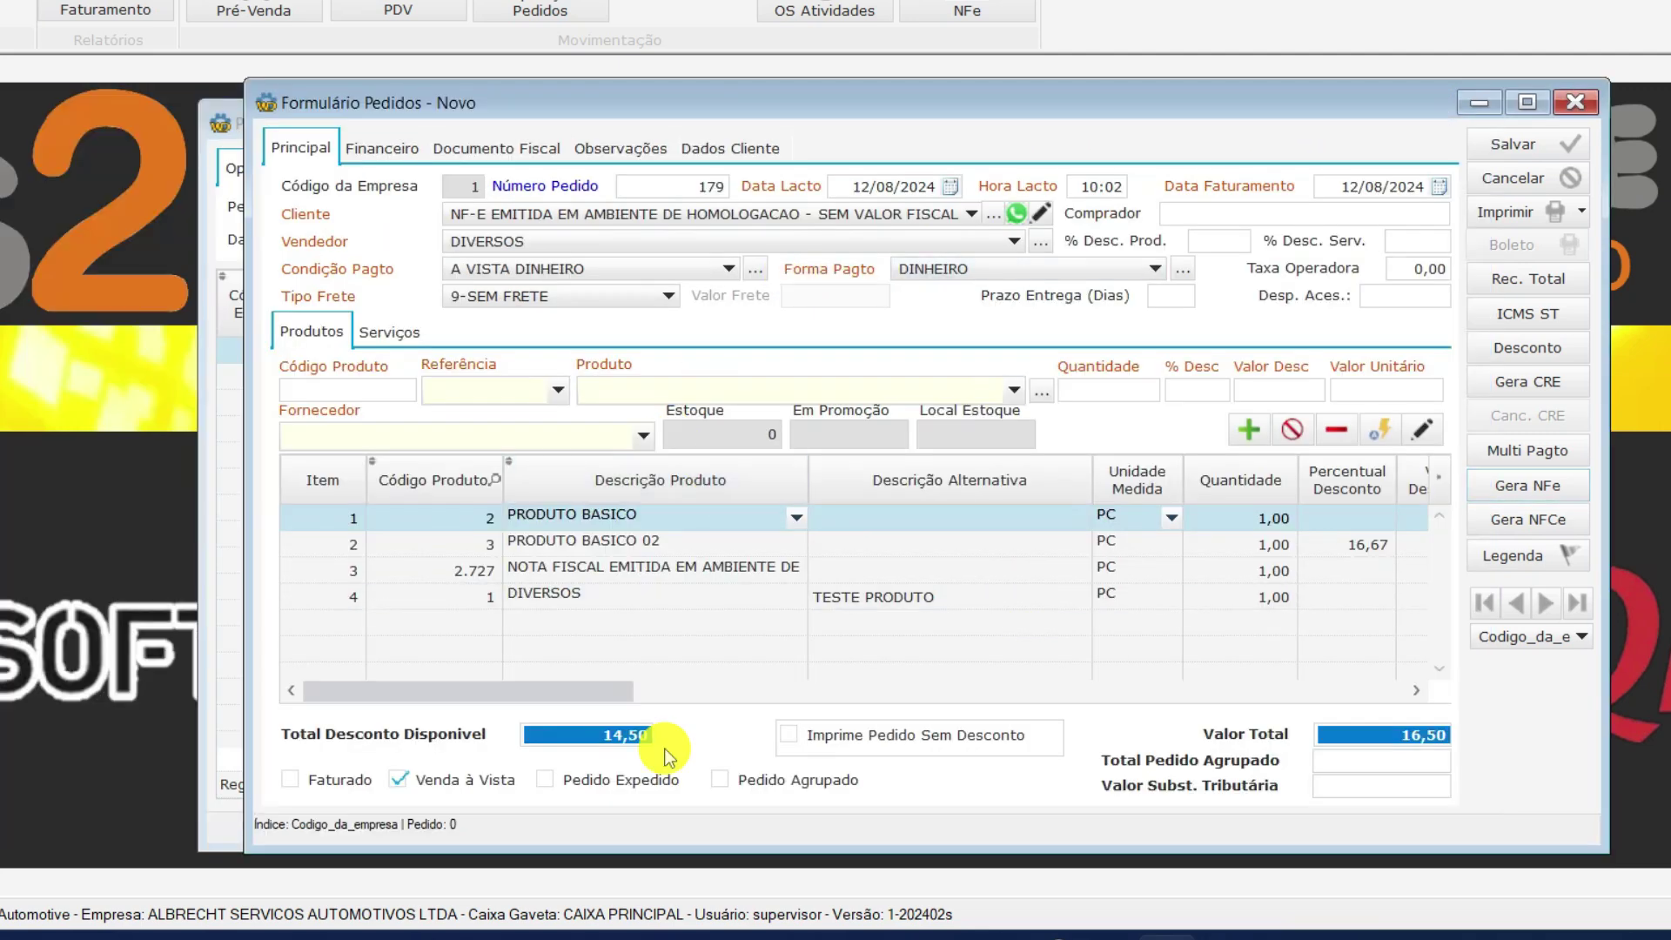
Check the NFe number and Não Lançar Na NFe flag of each order item, in the product list and the fiscal document data.
{"action": "left_click_drag", "start_coordinate": [608, 688], "coordinate": [1392, 602]}
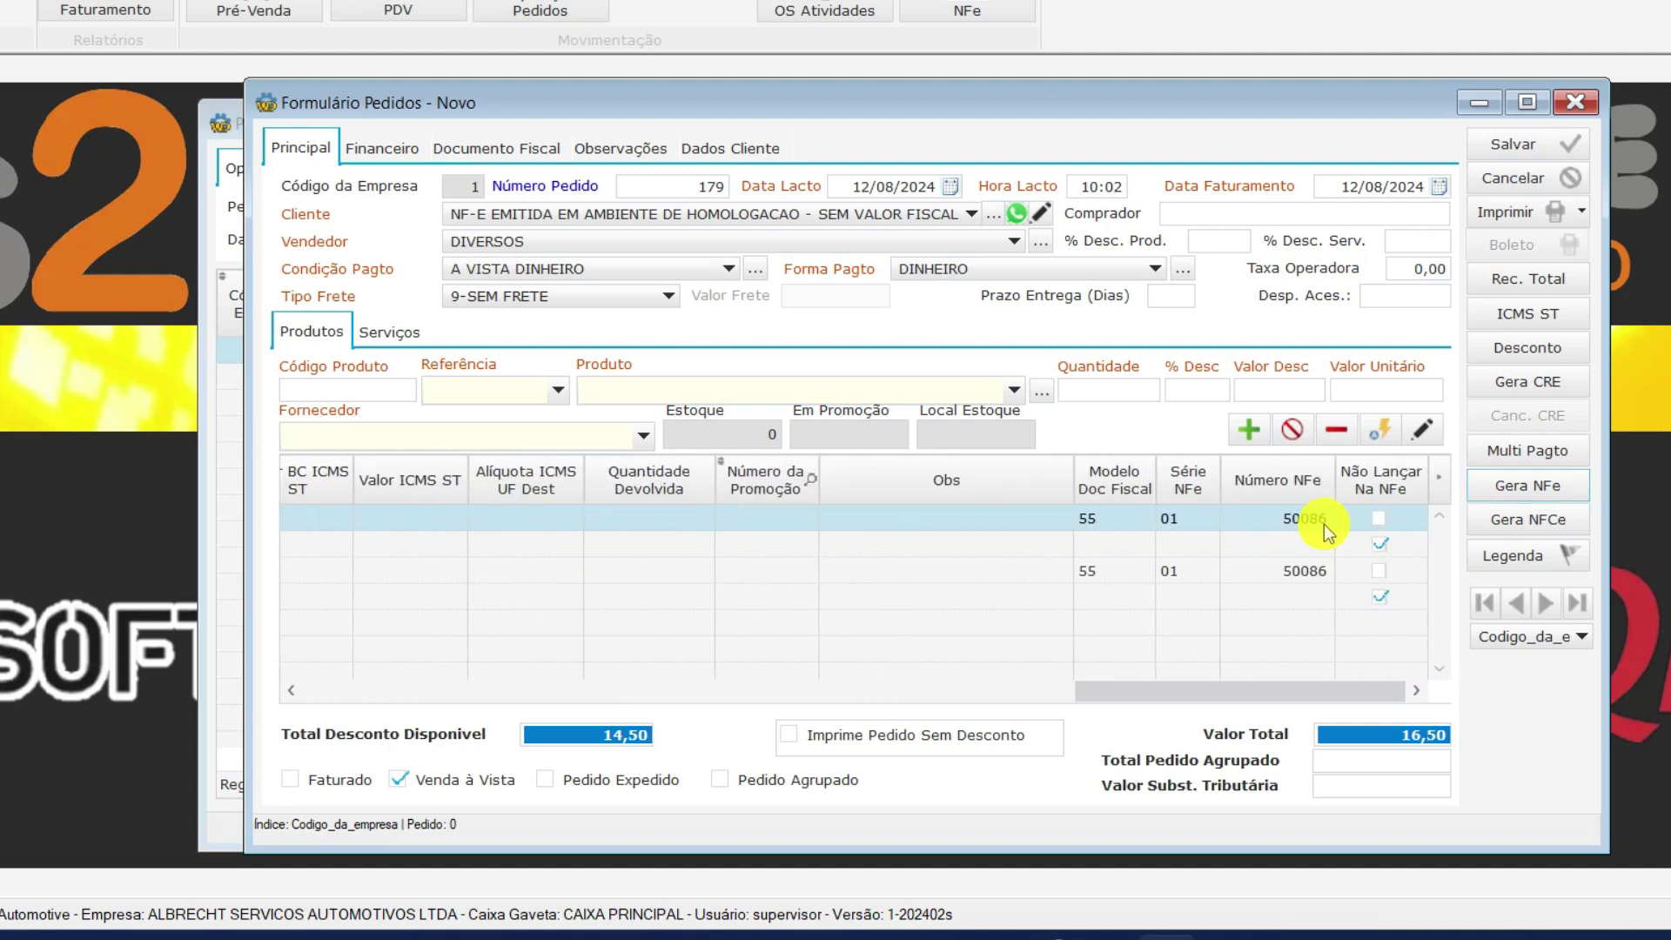
{"action": "left_click", "coordinate": [1303, 595]}
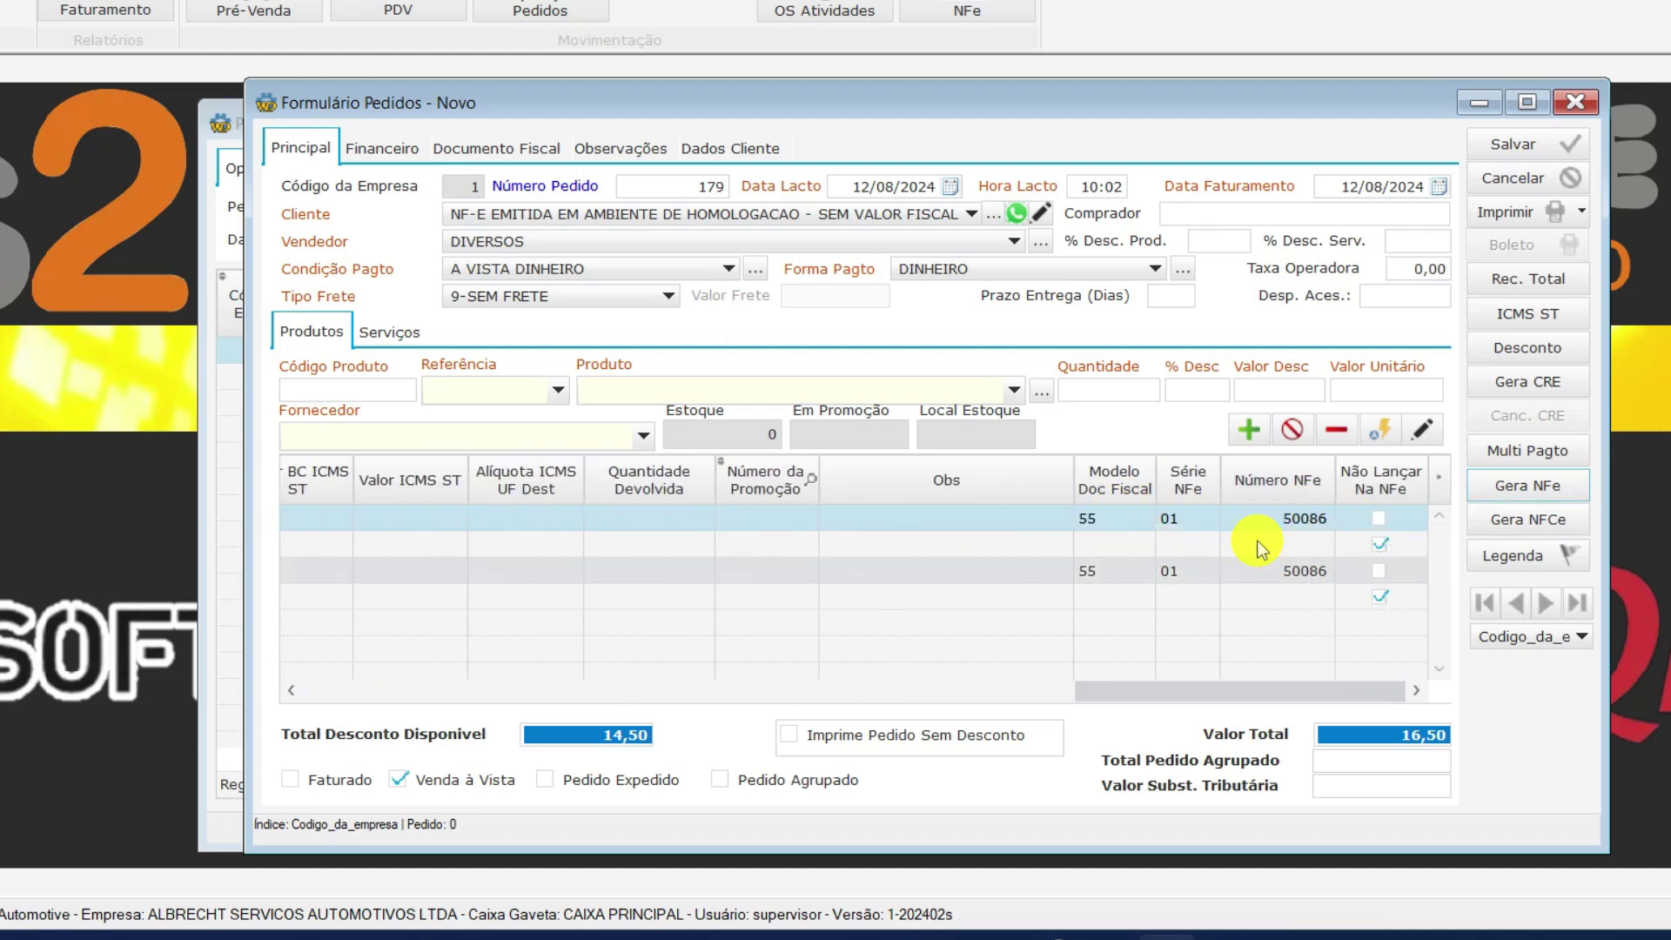
{"action": "left_click", "coordinate": [541, 153]}
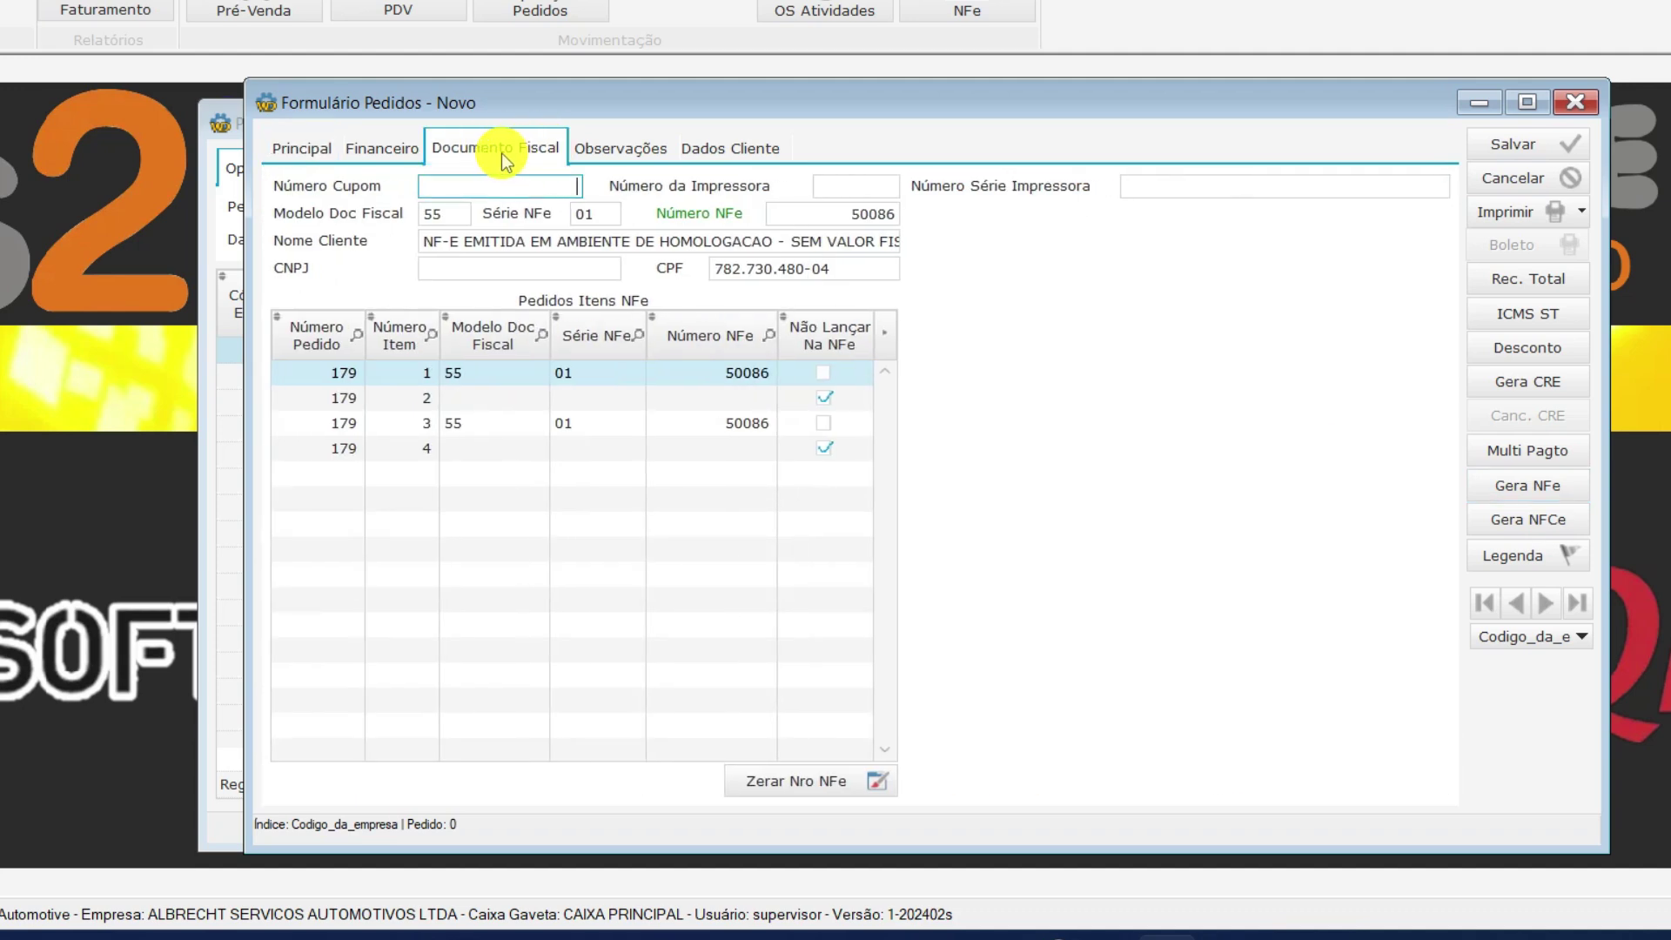
{"action": "left_click", "coordinate": [875, 218]}
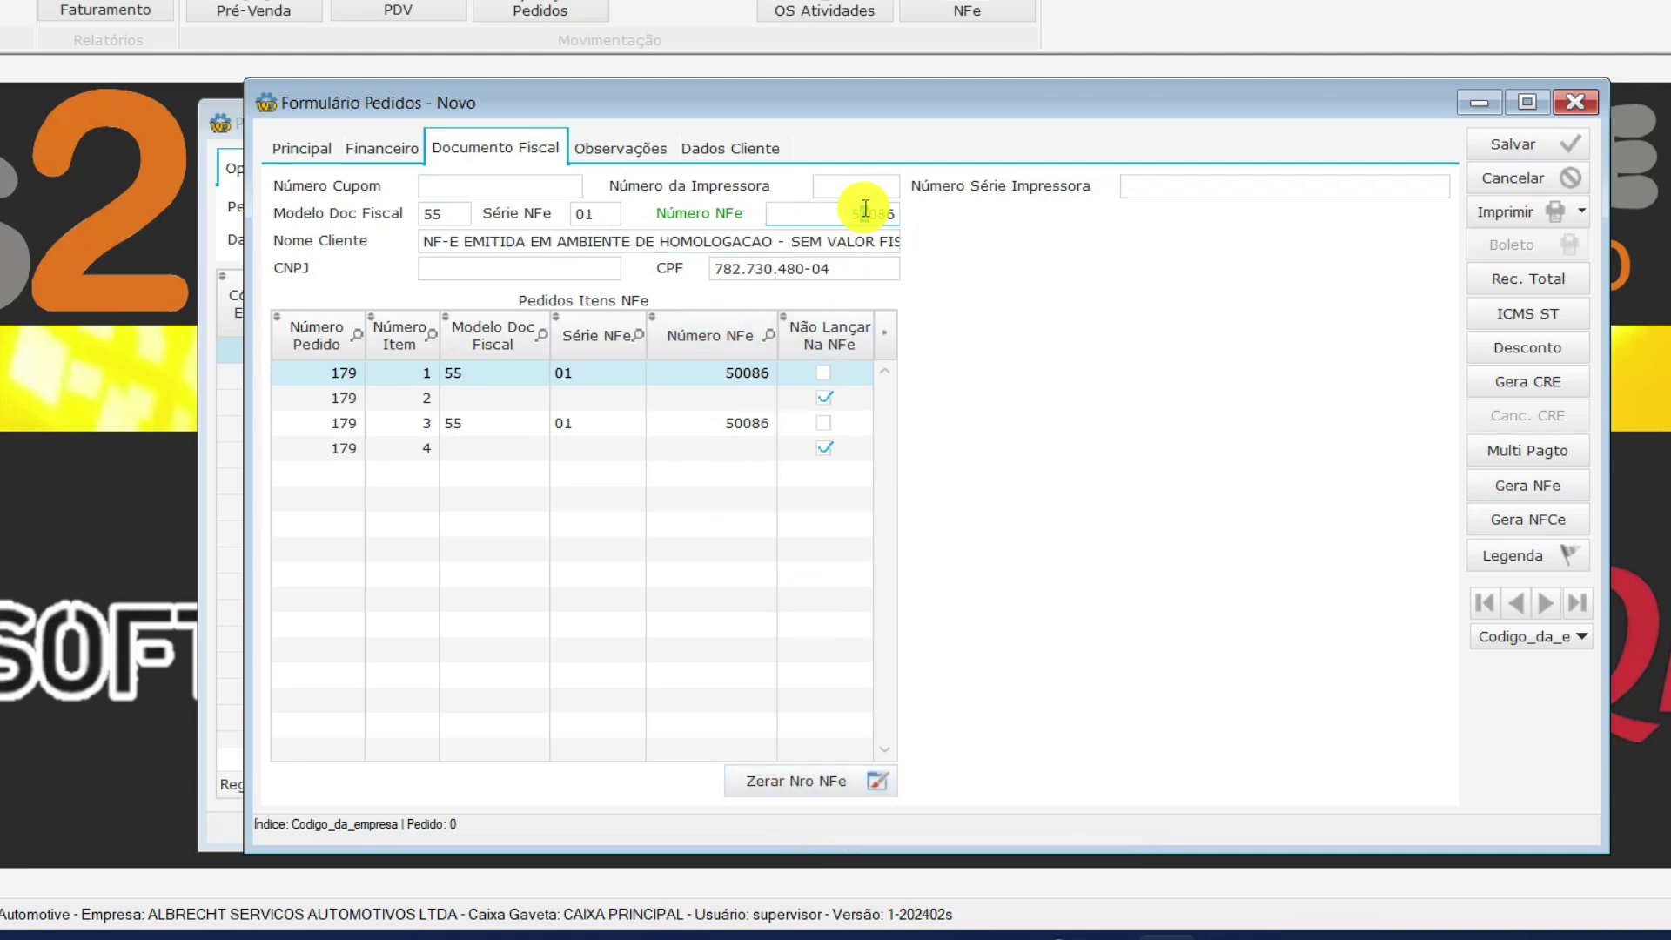
{"action": "left_click_drag", "start_coordinate": [860, 212], "coordinate": [914, 266]}
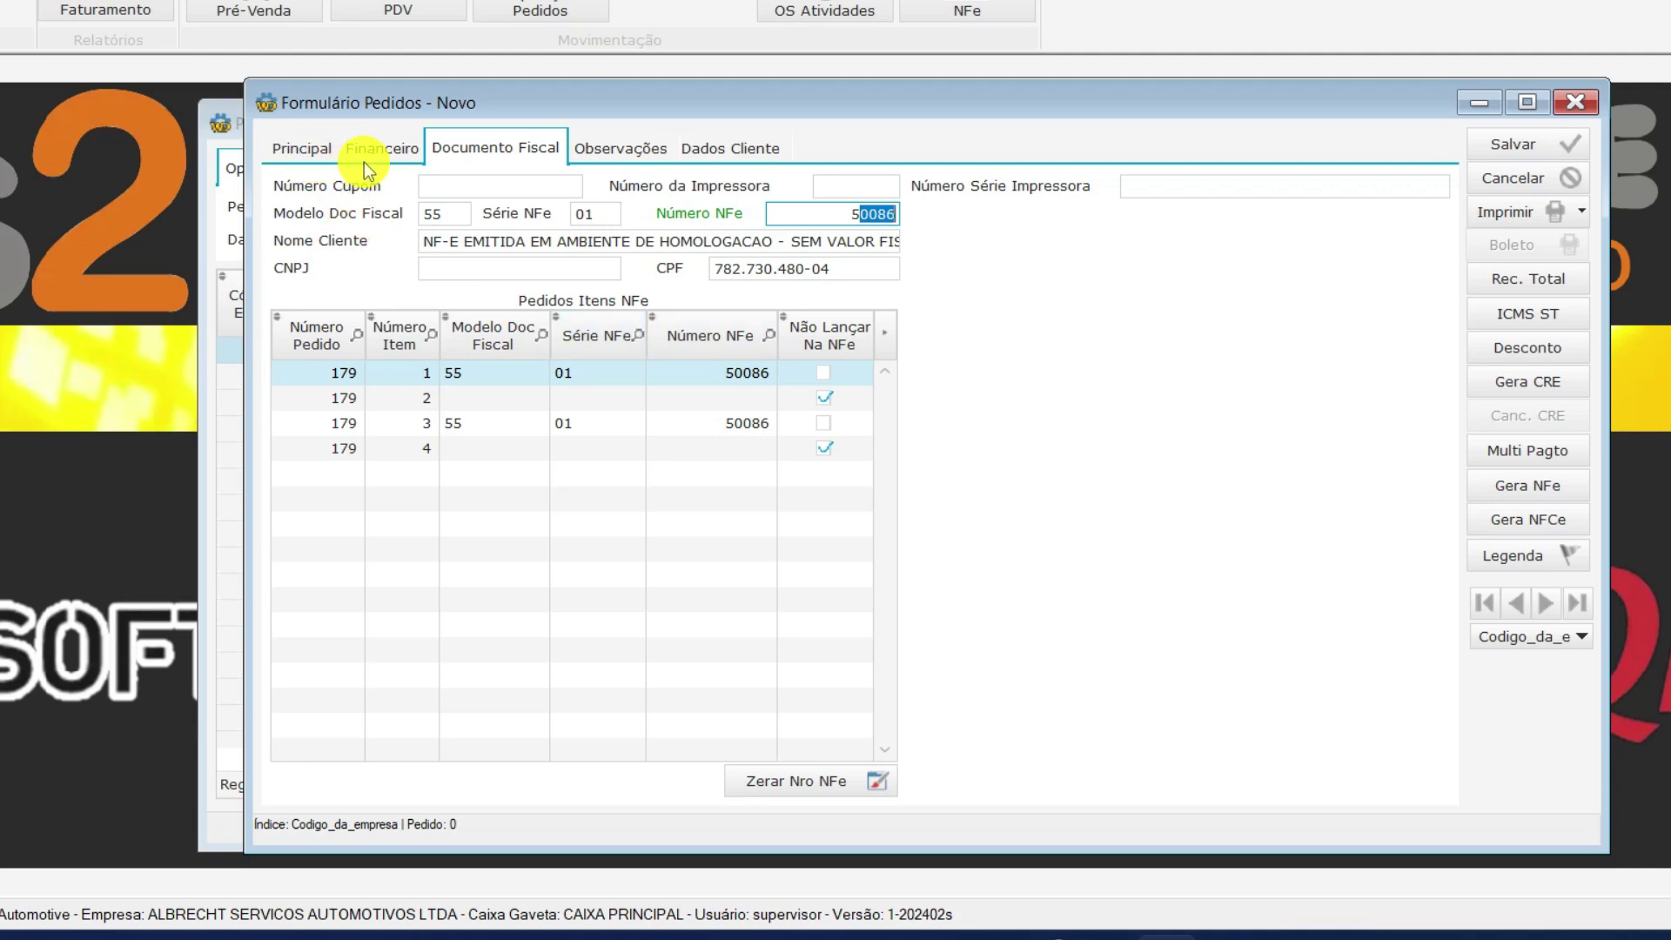
Clear the NFe number from the order and its items, and return to the order's main data.
{"action": "left_click", "coordinate": [798, 780]}
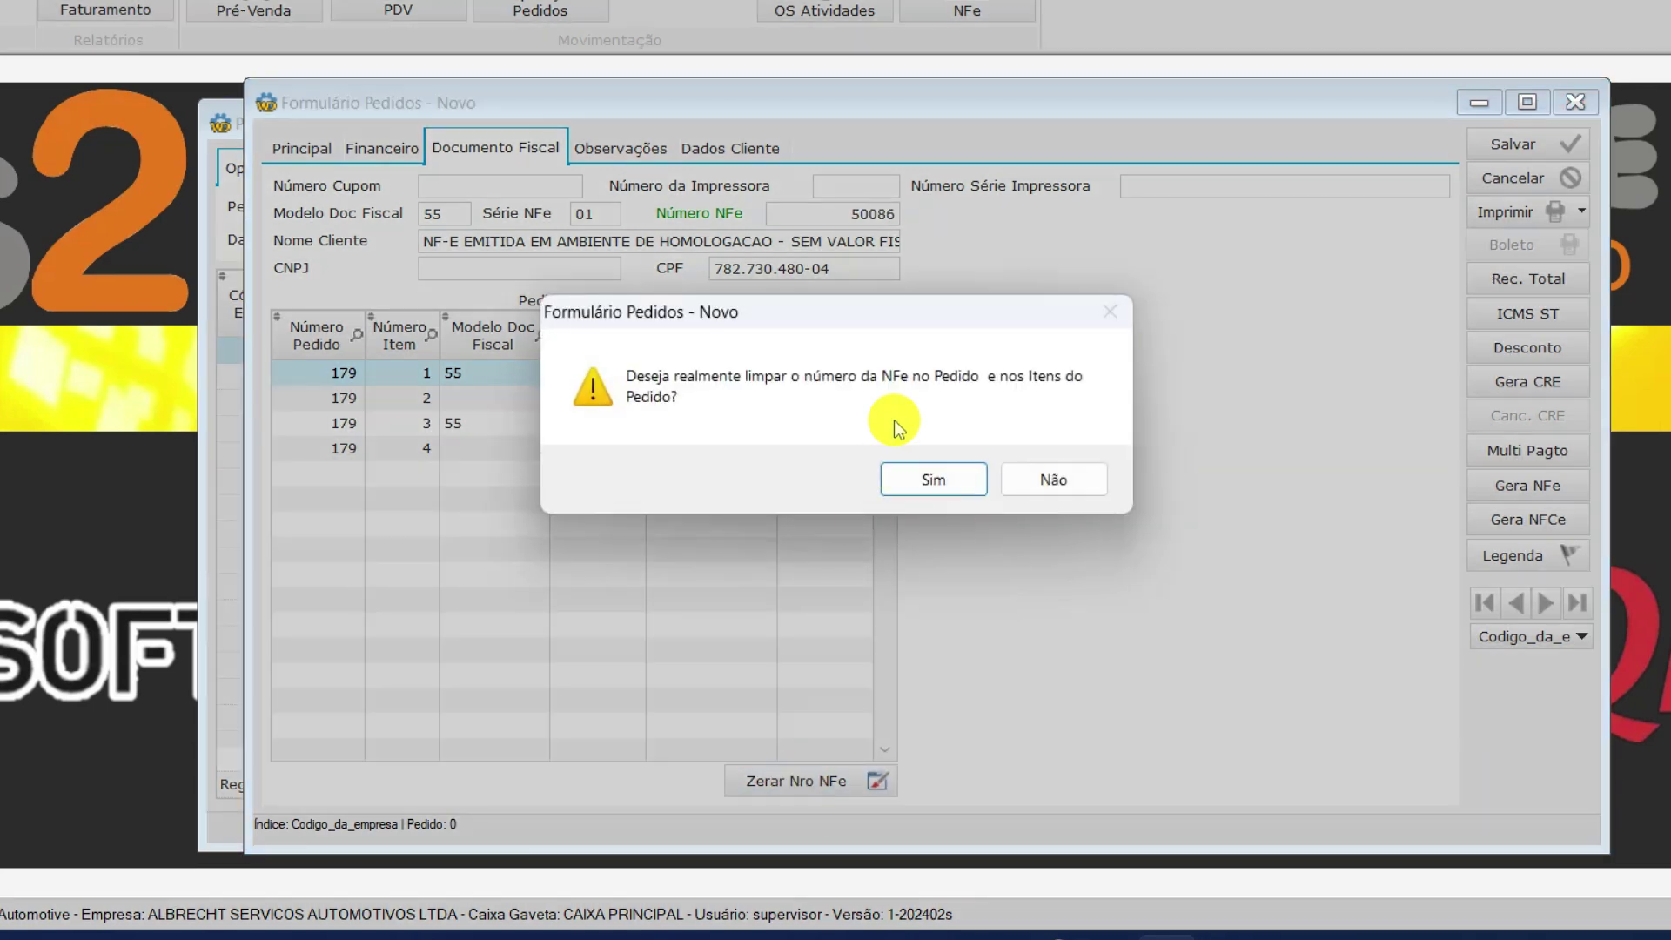
{"action": "left_click", "coordinate": [930, 479]}
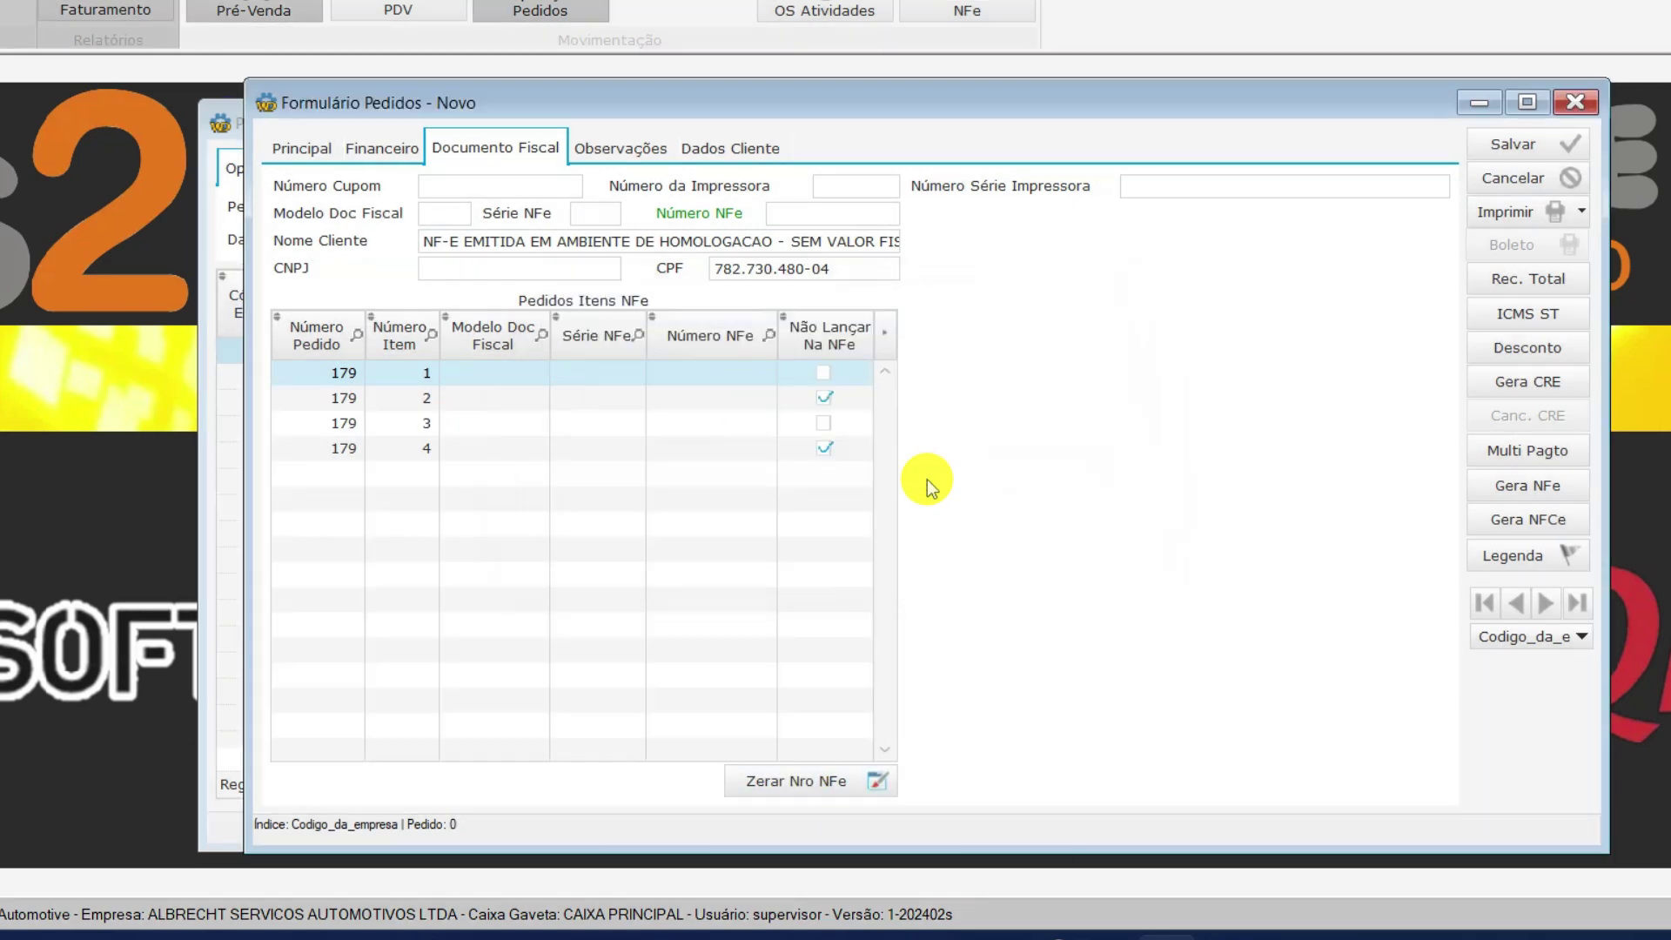
{"action": "left_click", "coordinate": [302, 148]}
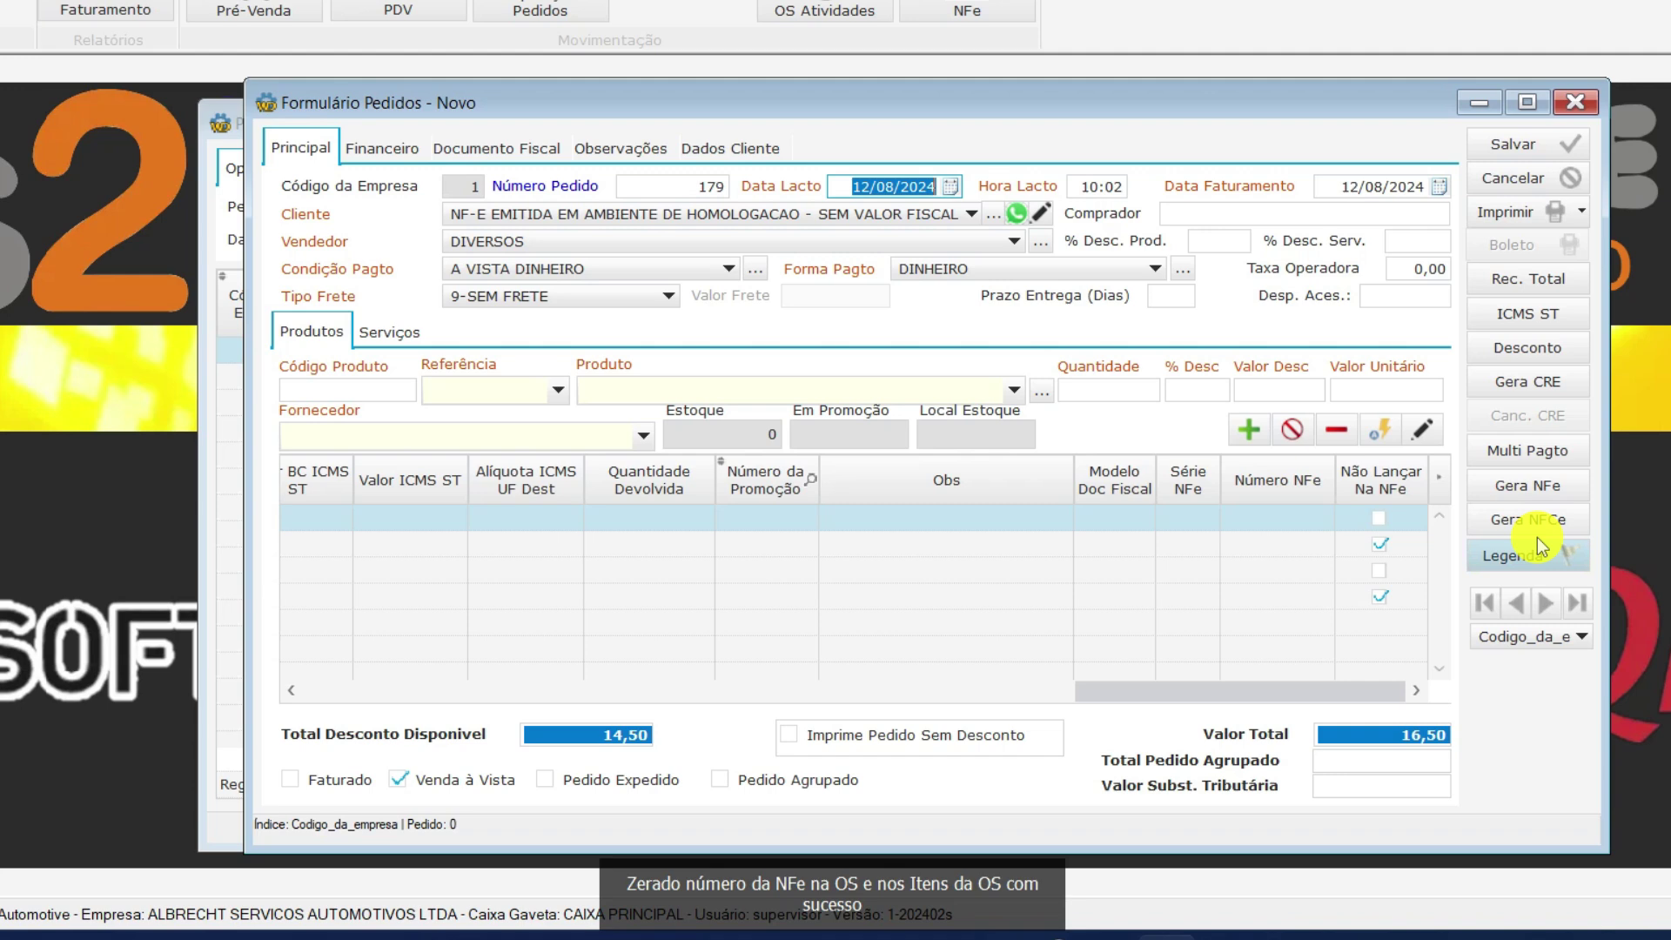
Generate the NFe again from the cleared order, review its product items, and go back to the order's product list.
{"action": "left_click", "coordinate": [1522, 489]}
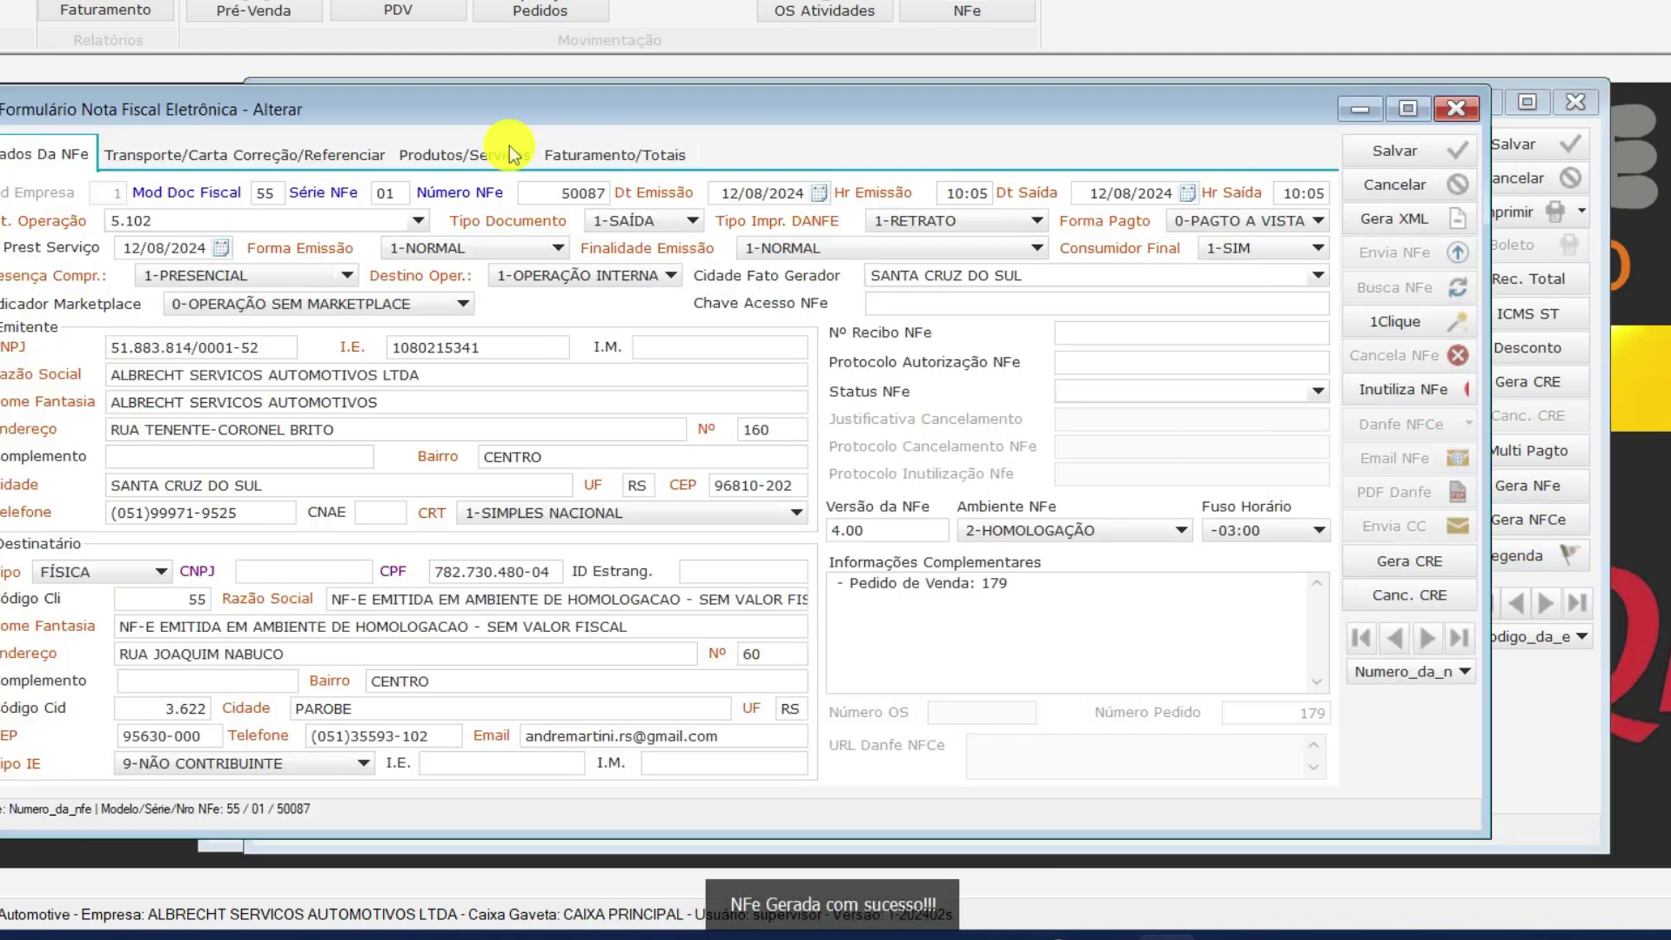
{"action": "left_click", "coordinate": [488, 155]}
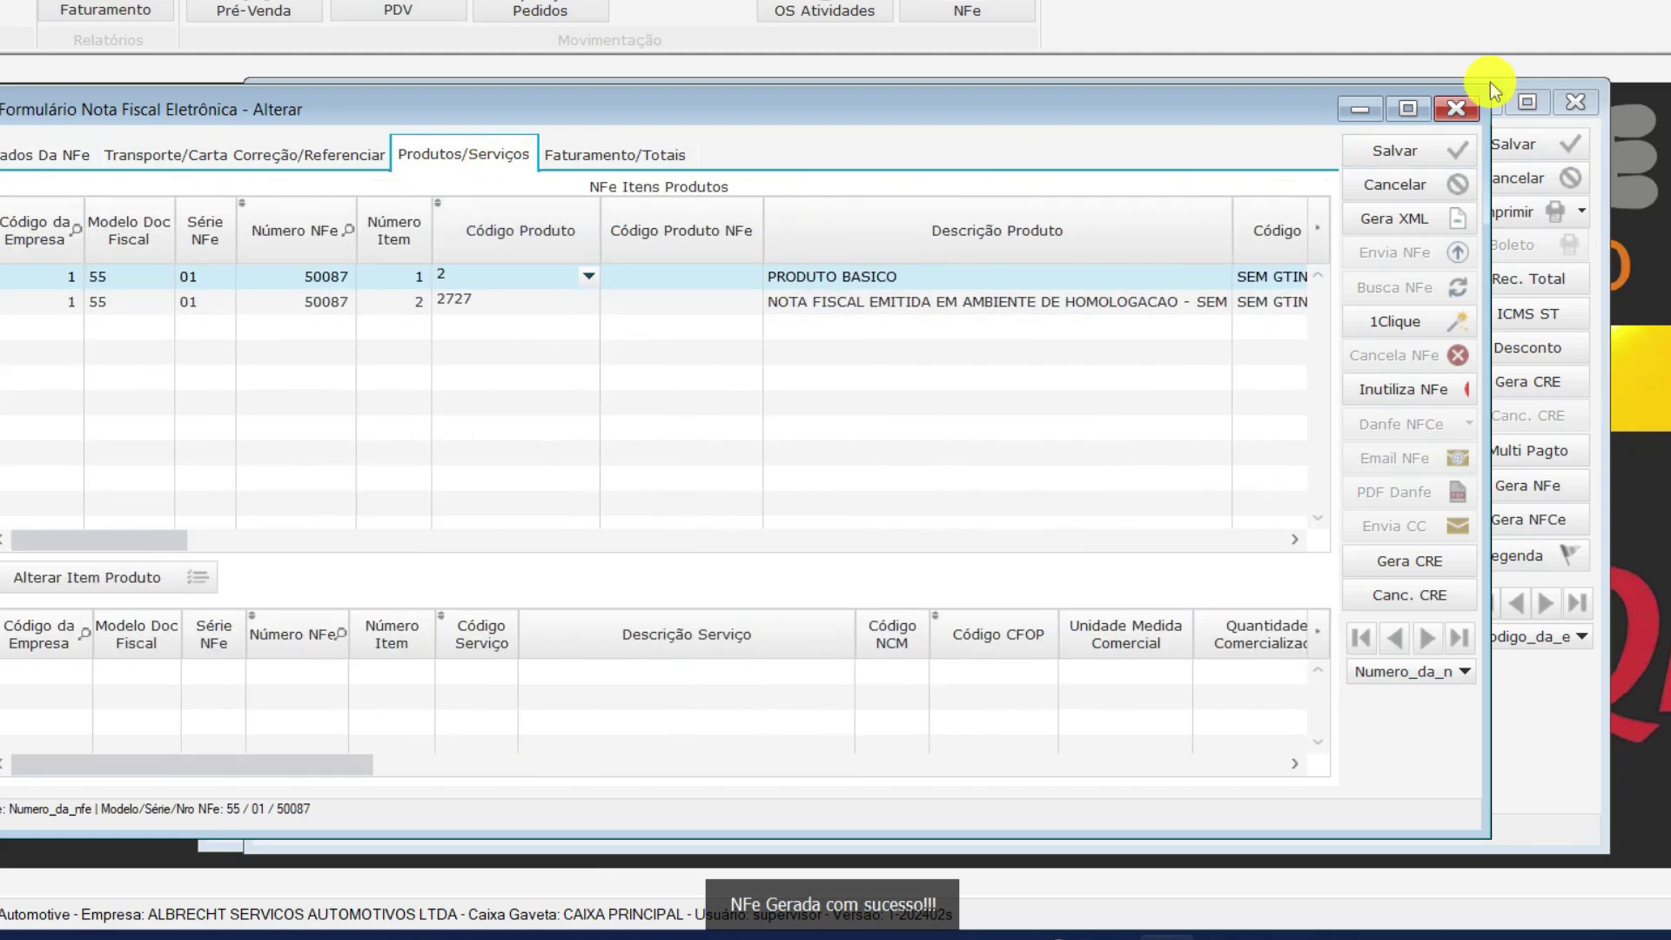
{"action": "left_click", "coordinate": [1449, 109]}
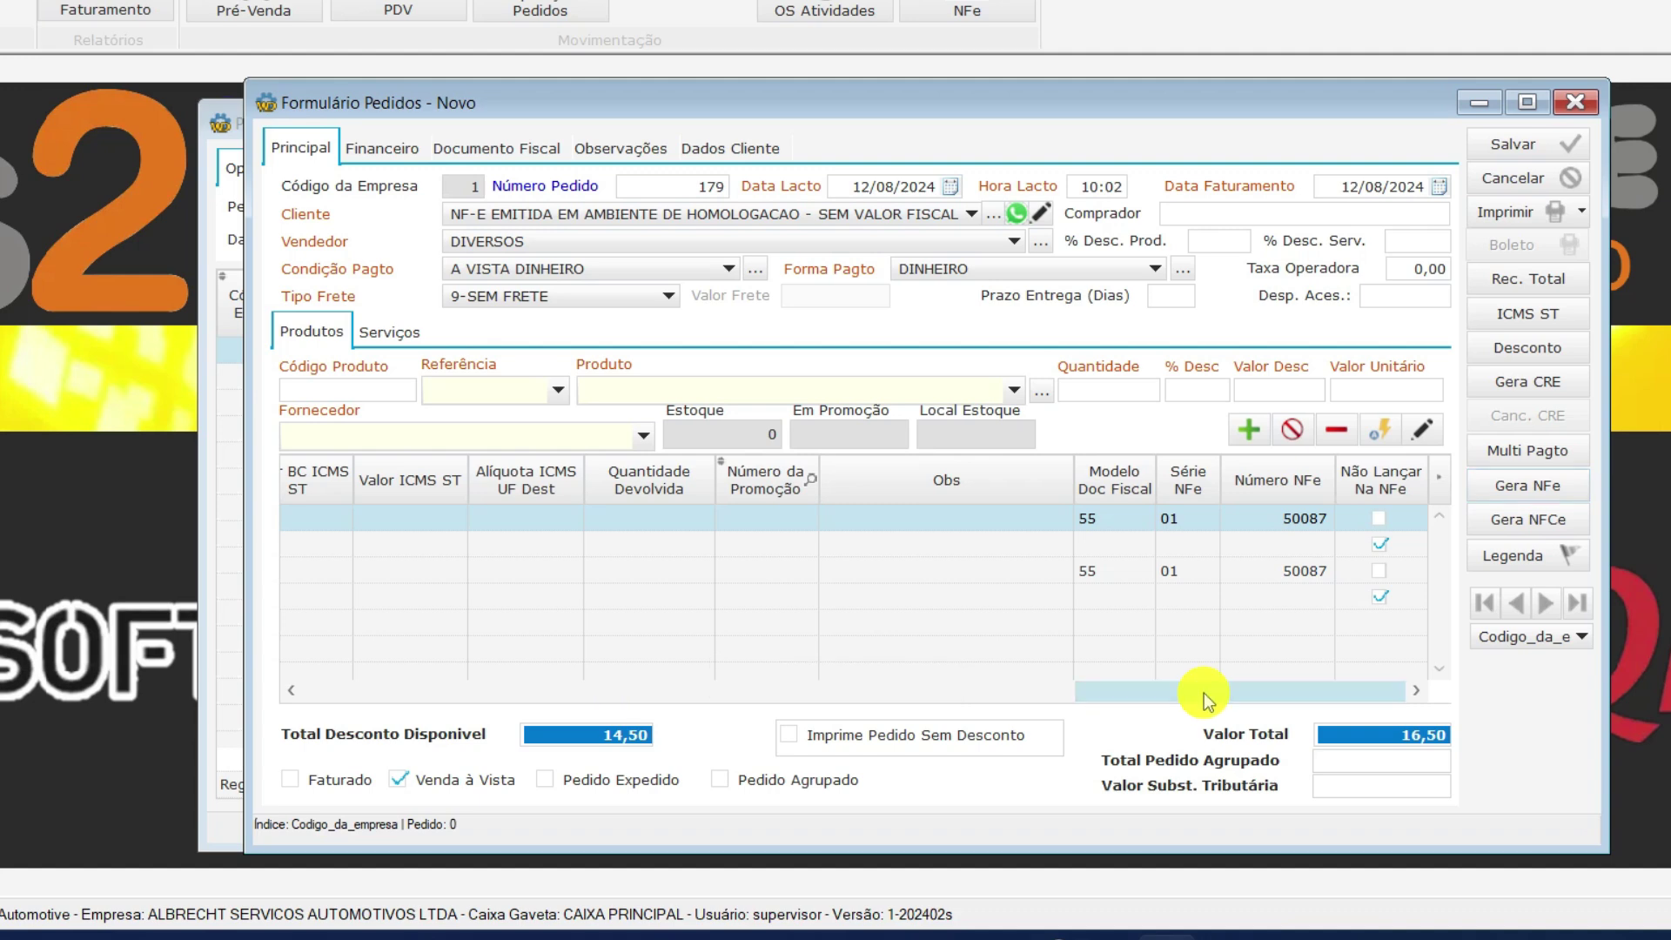
{"action": "left_click_drag", "start_coordinate": [1203, 693], "coordinate": [455, 664]}
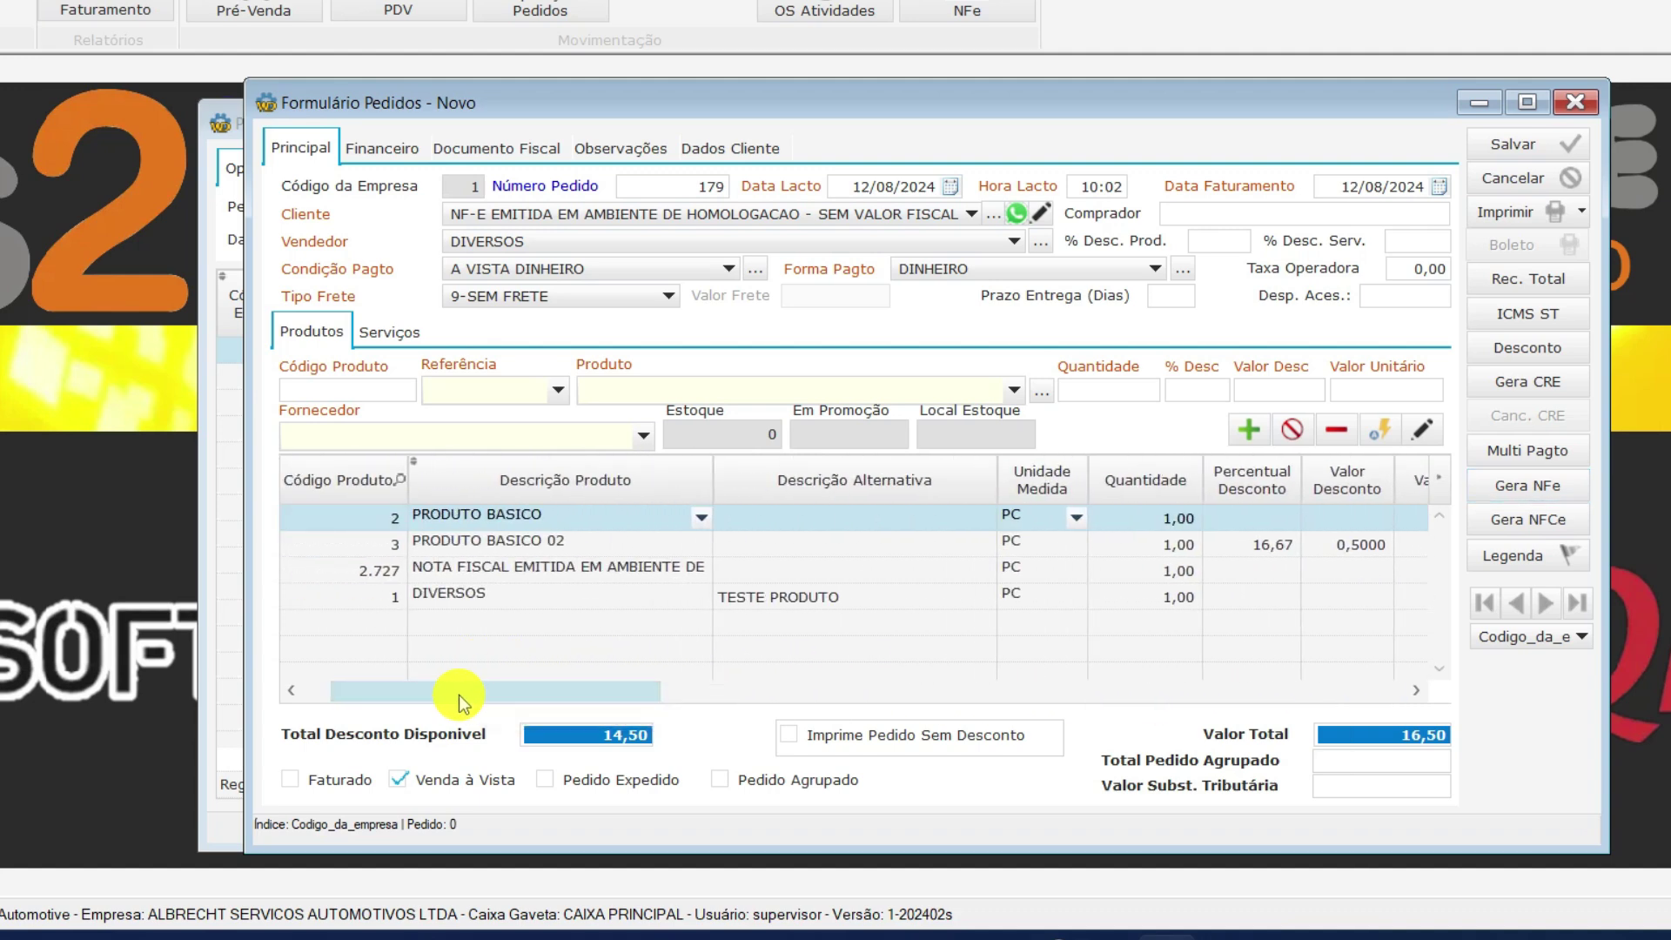
{"action": "left_click_drag", "start_coordinate": [462, 695], "coordinate": [550, 696]}
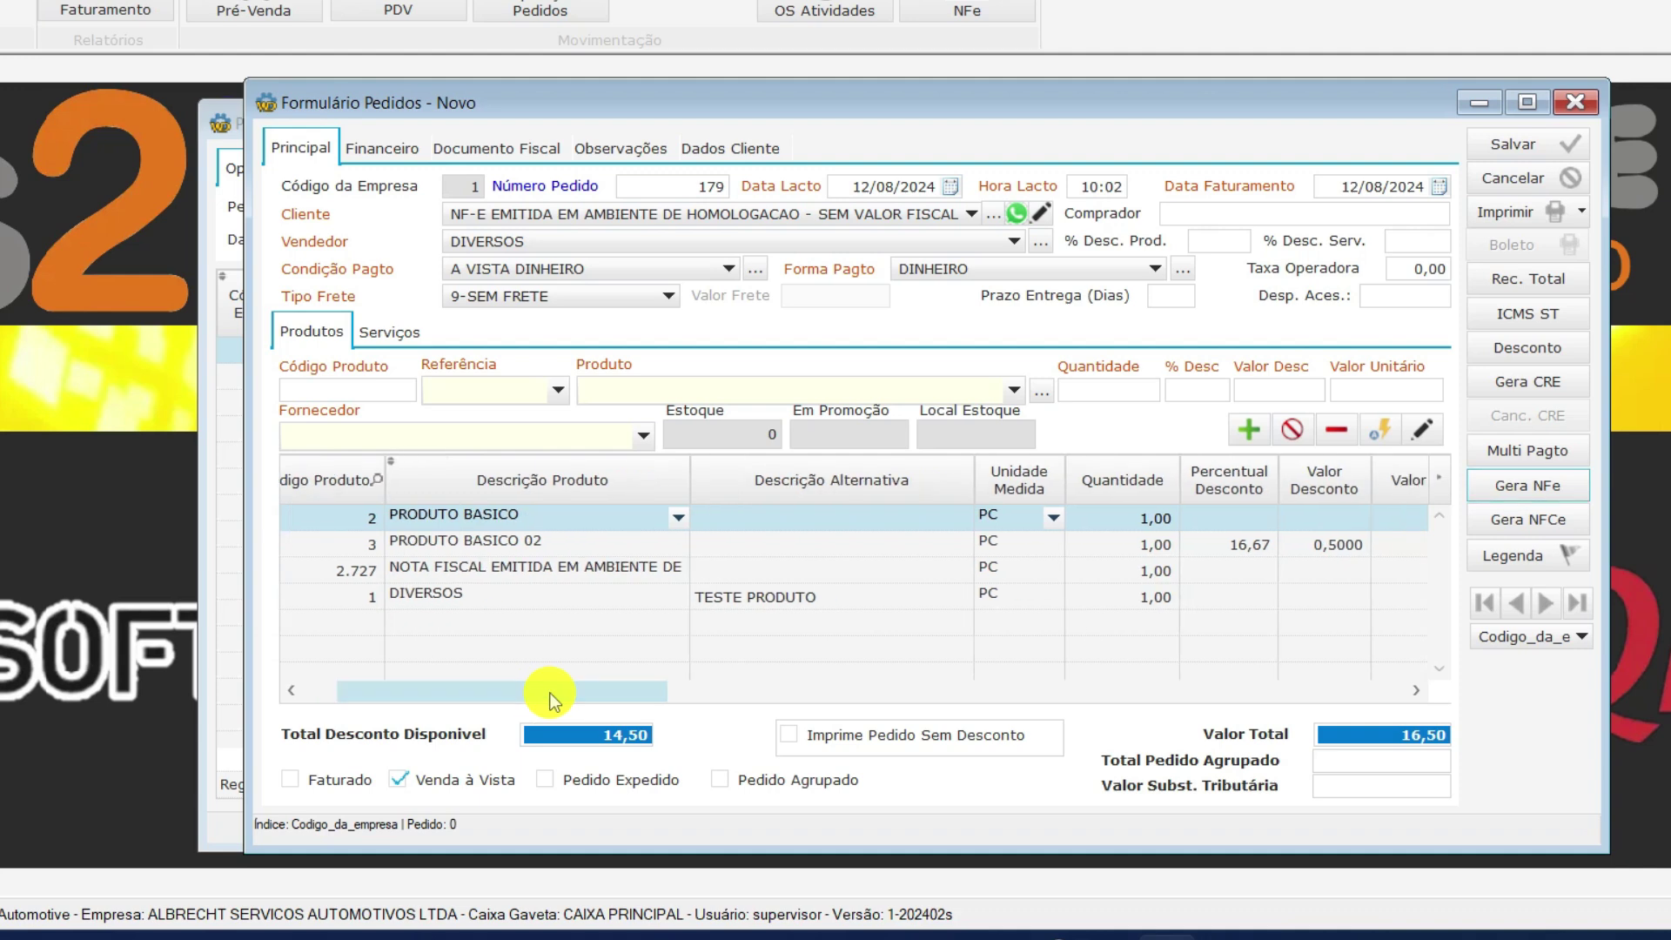